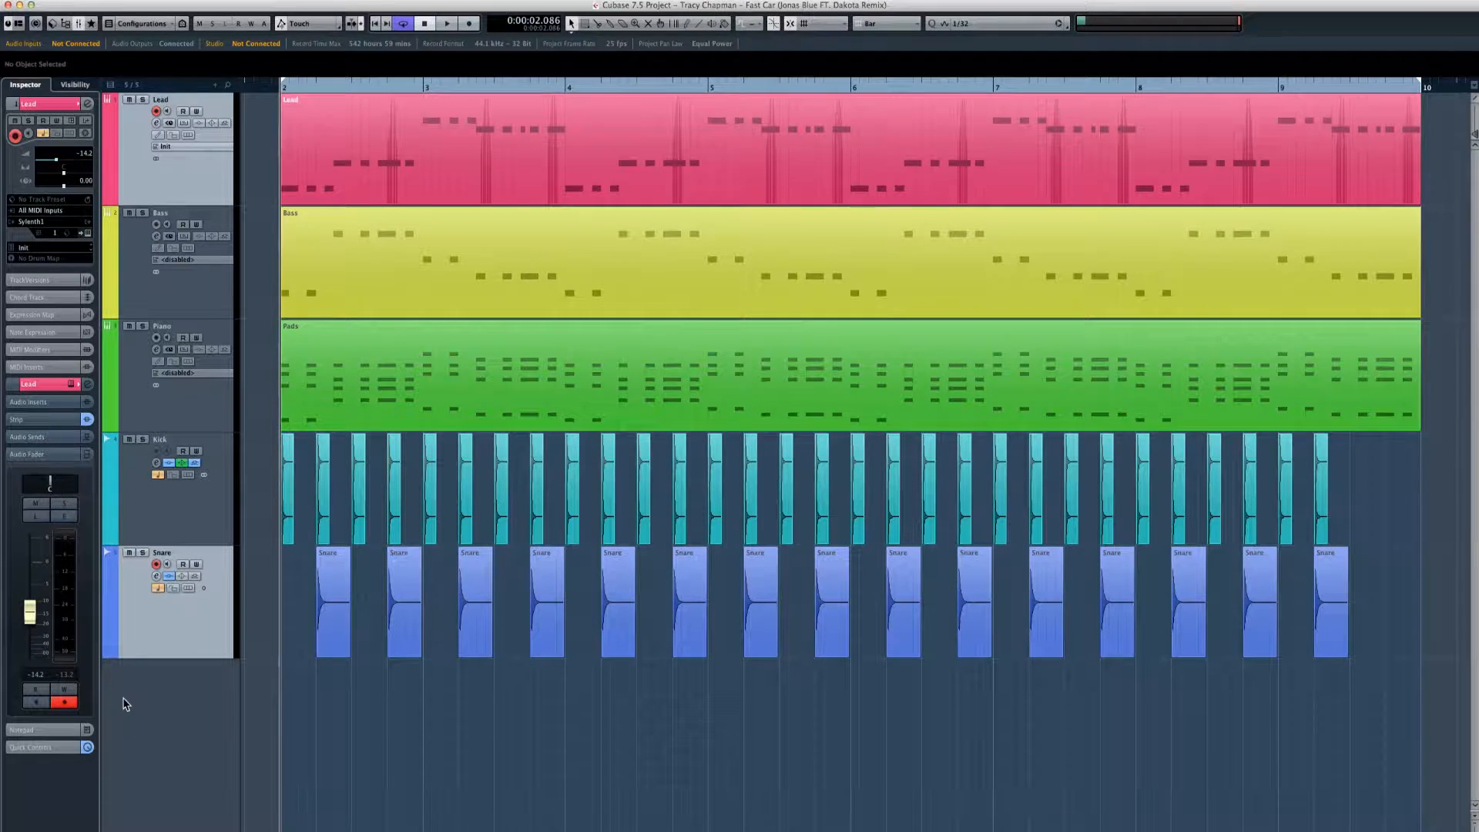
Play back the arrangement with the lead, bass, piano, kick and snare tracks, and stop playback
key(space)
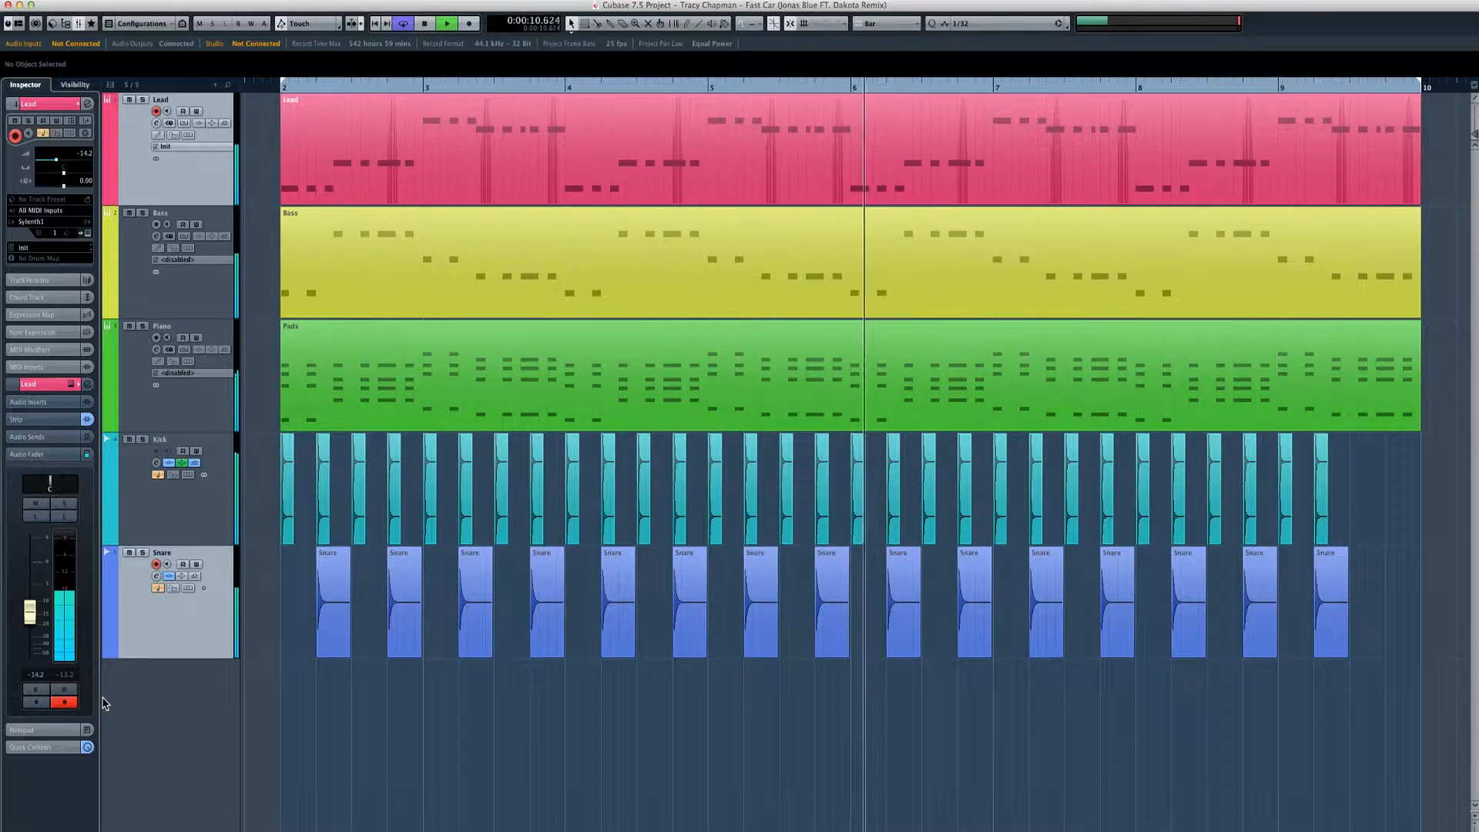
key(space)
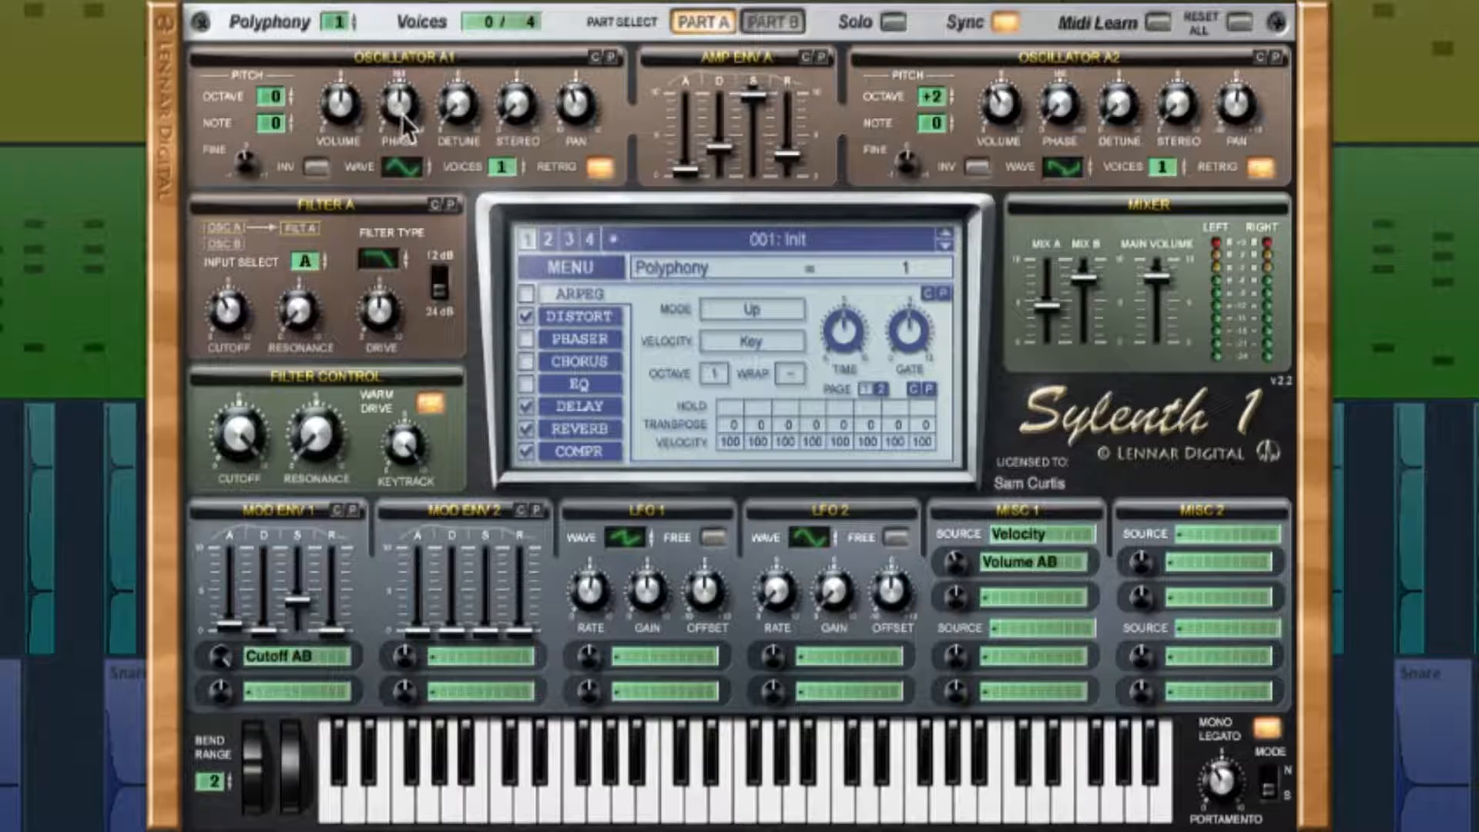
Set oscillator A1's phase to 183.43 deg, stereo to 0.00 and pan to -1.43
drag(404, 106, 408, 115)
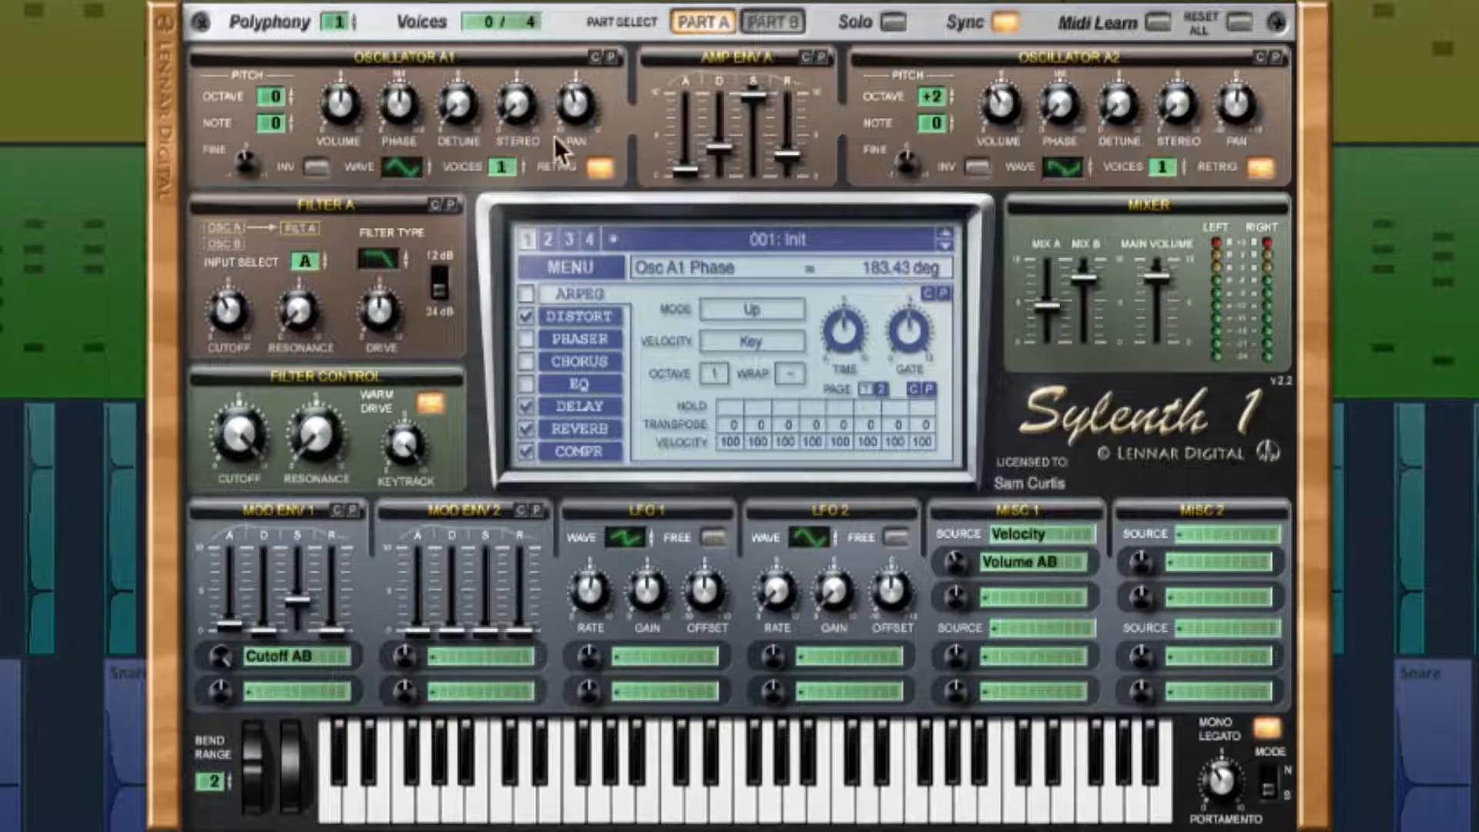
drag(534, 102, 516, 145)
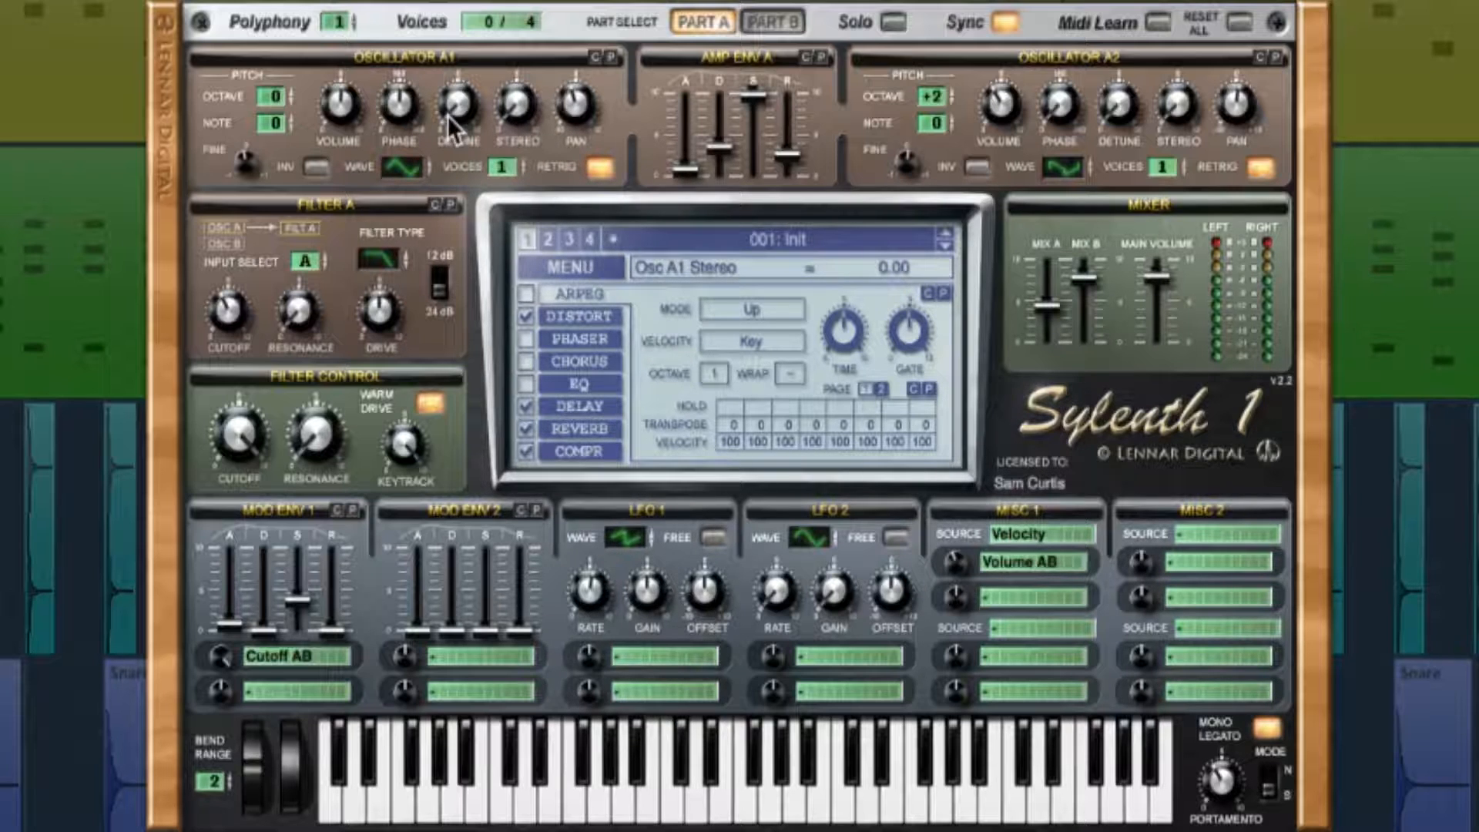
click(575, 103)
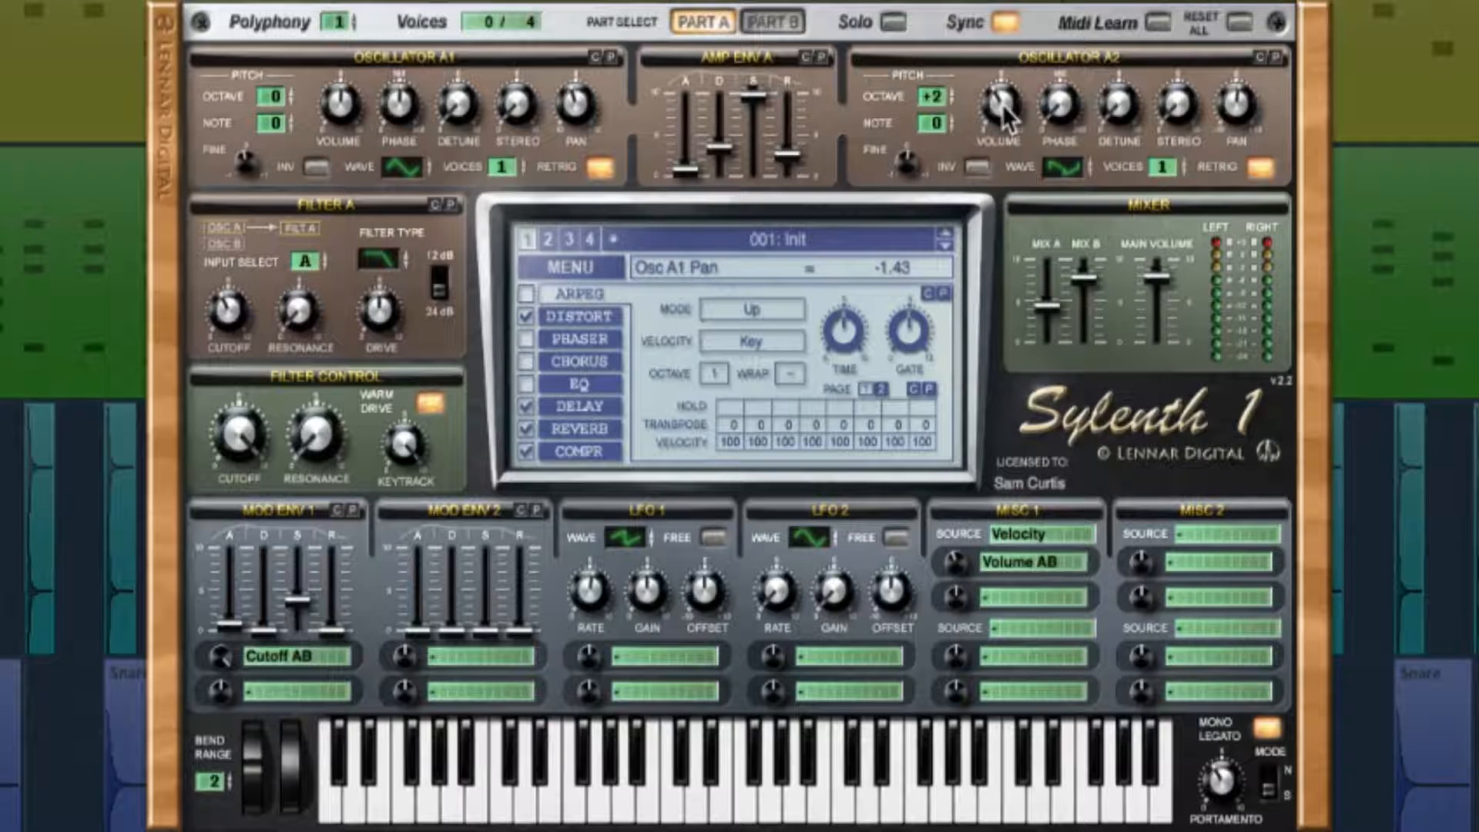
Set oscillator A2 to TriSaw, octave +2, stereo 0.00 and pan 1.33, and amp envelope A to decay 3.61 and release 2.76
click(1072, 175)
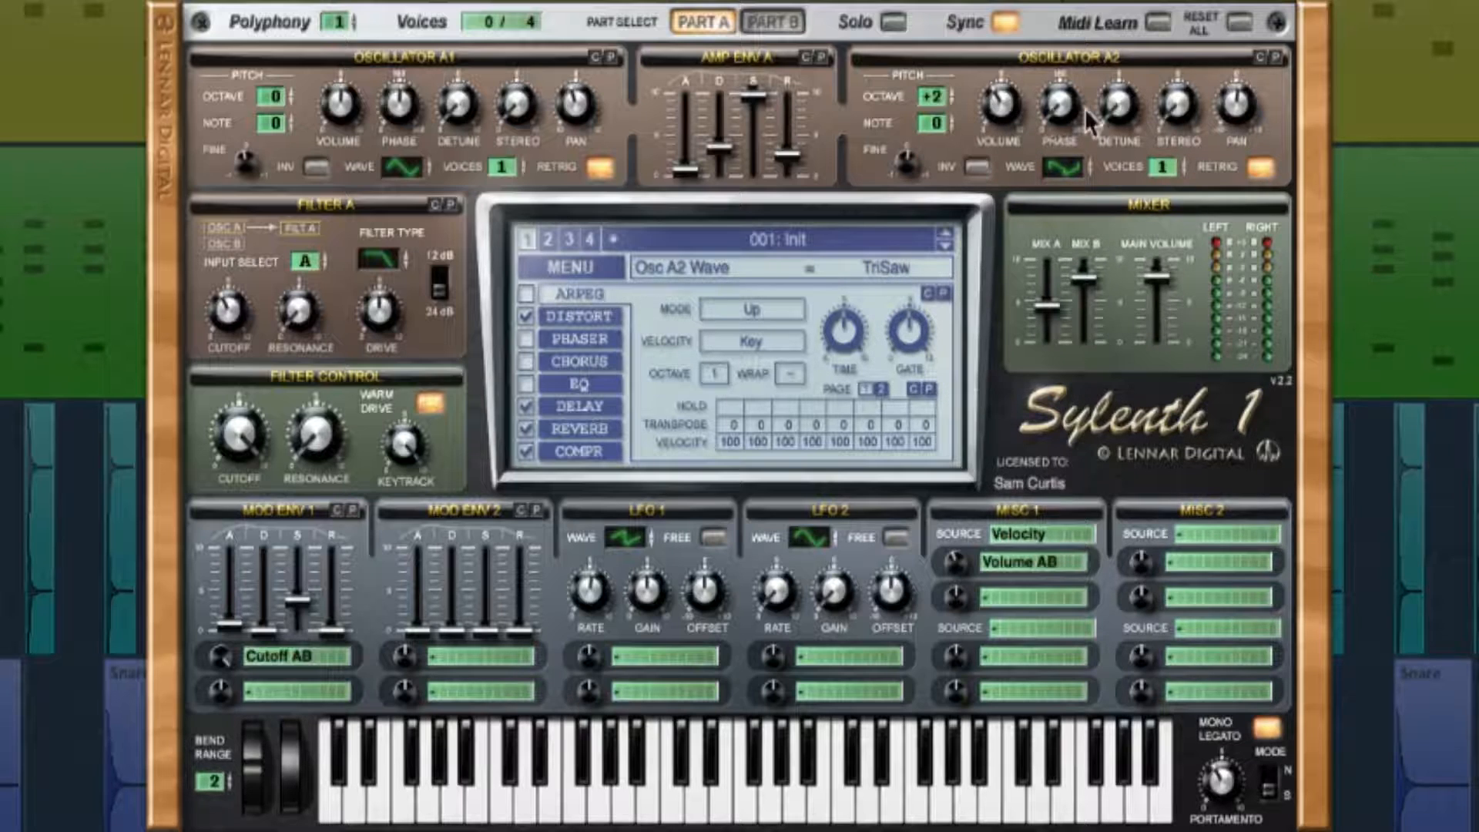
click(1178, 107)
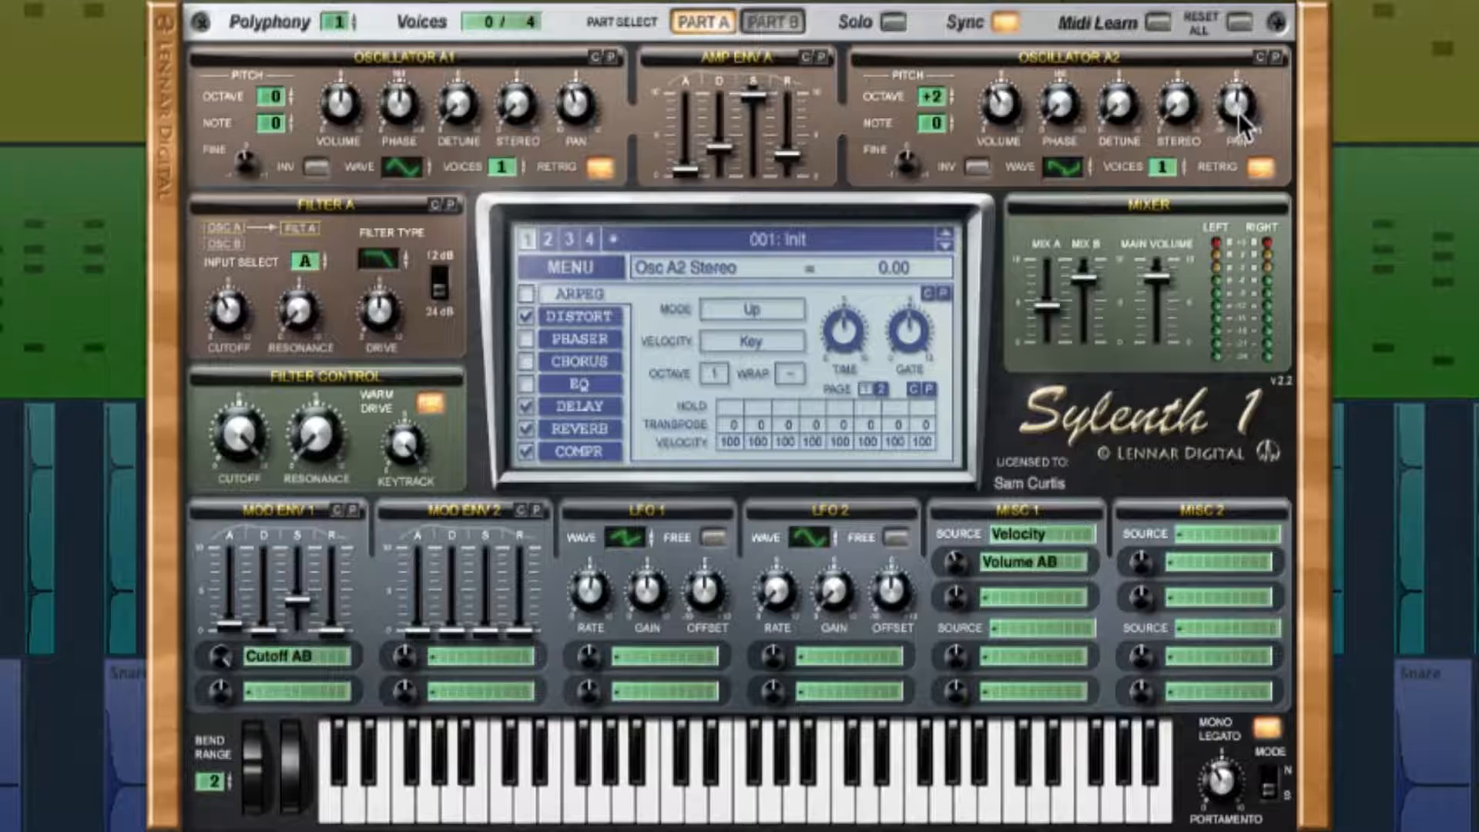
click(1240, 116)
drag(1241, 121, 1241, 115)
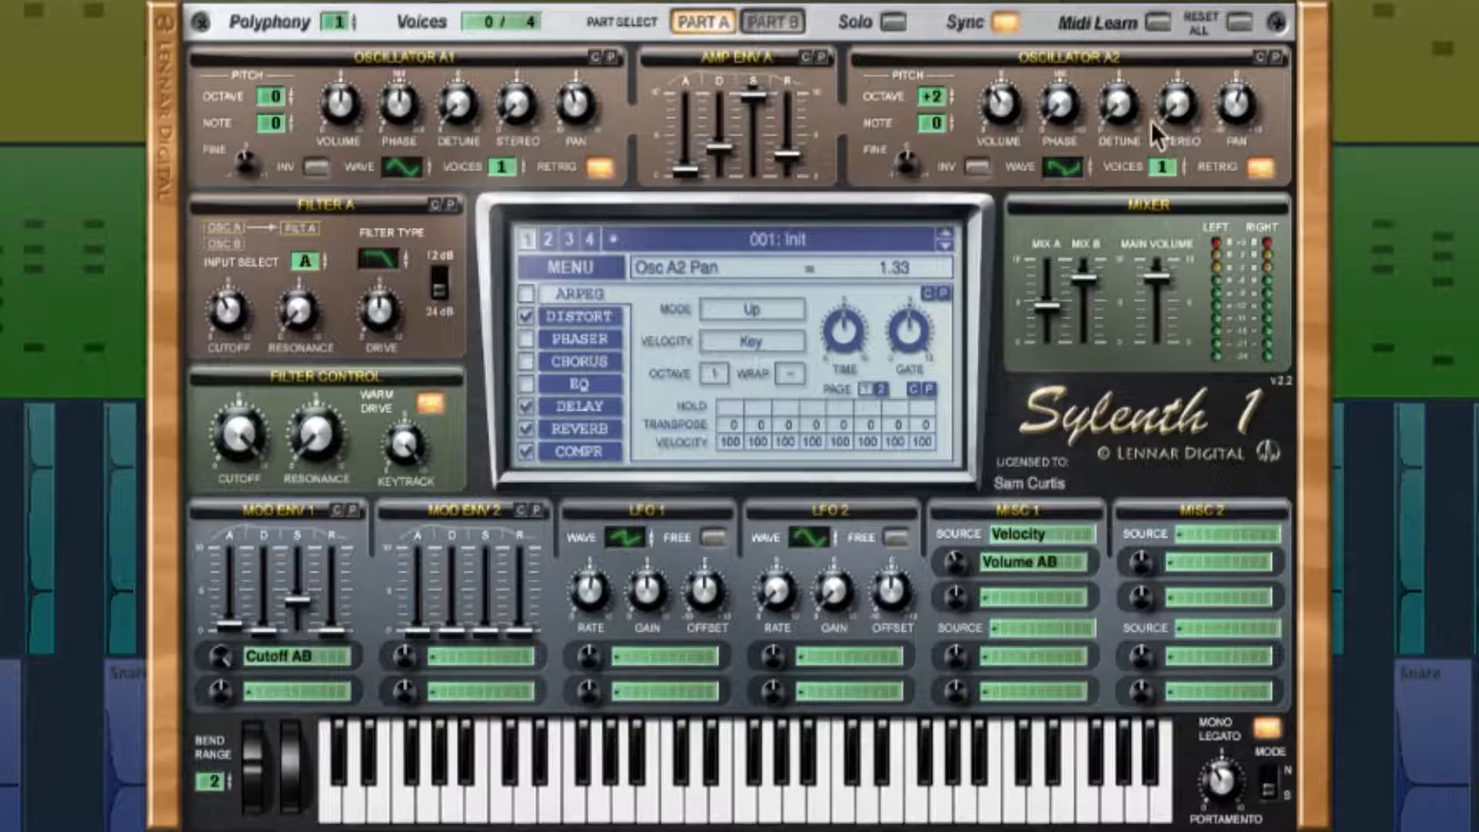
click(930, 100)
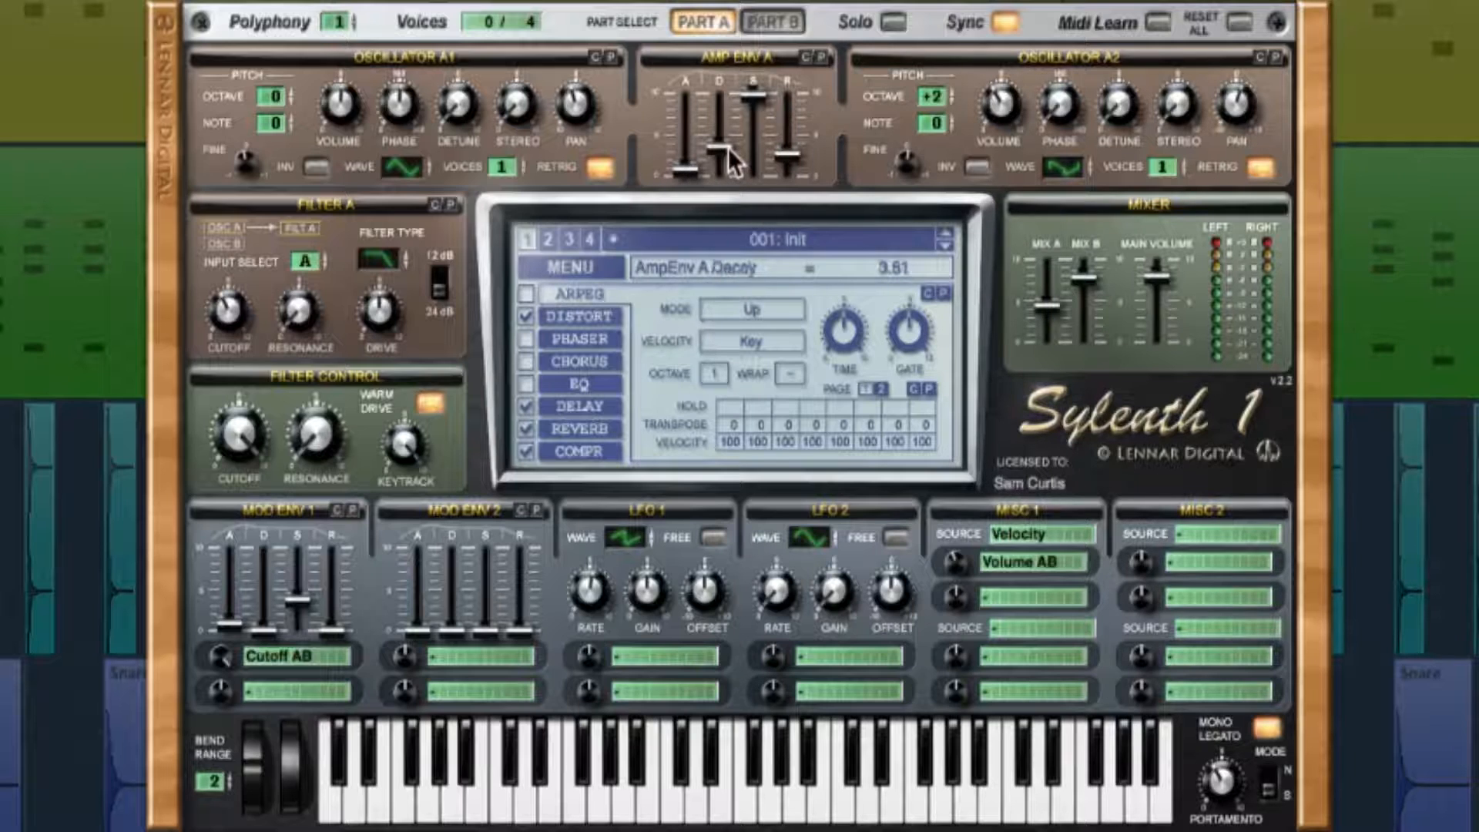
drag(728, 148, 728, 148)
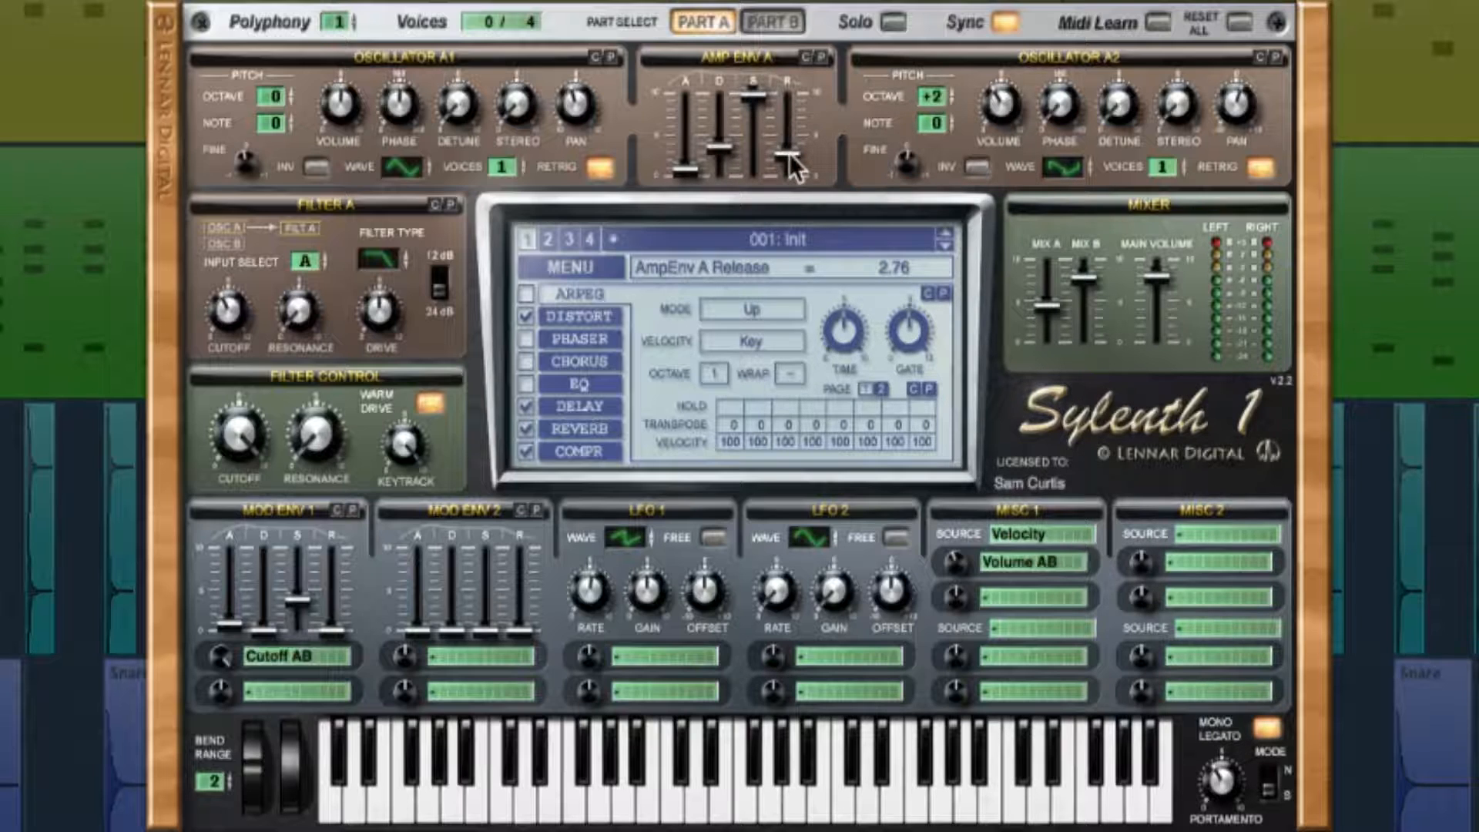
Switch to Part B and set oscillator B1 to octave +1, volume 5.81 and stereo 10.00, adjusting its fine tuning and pan
click(765, 21)
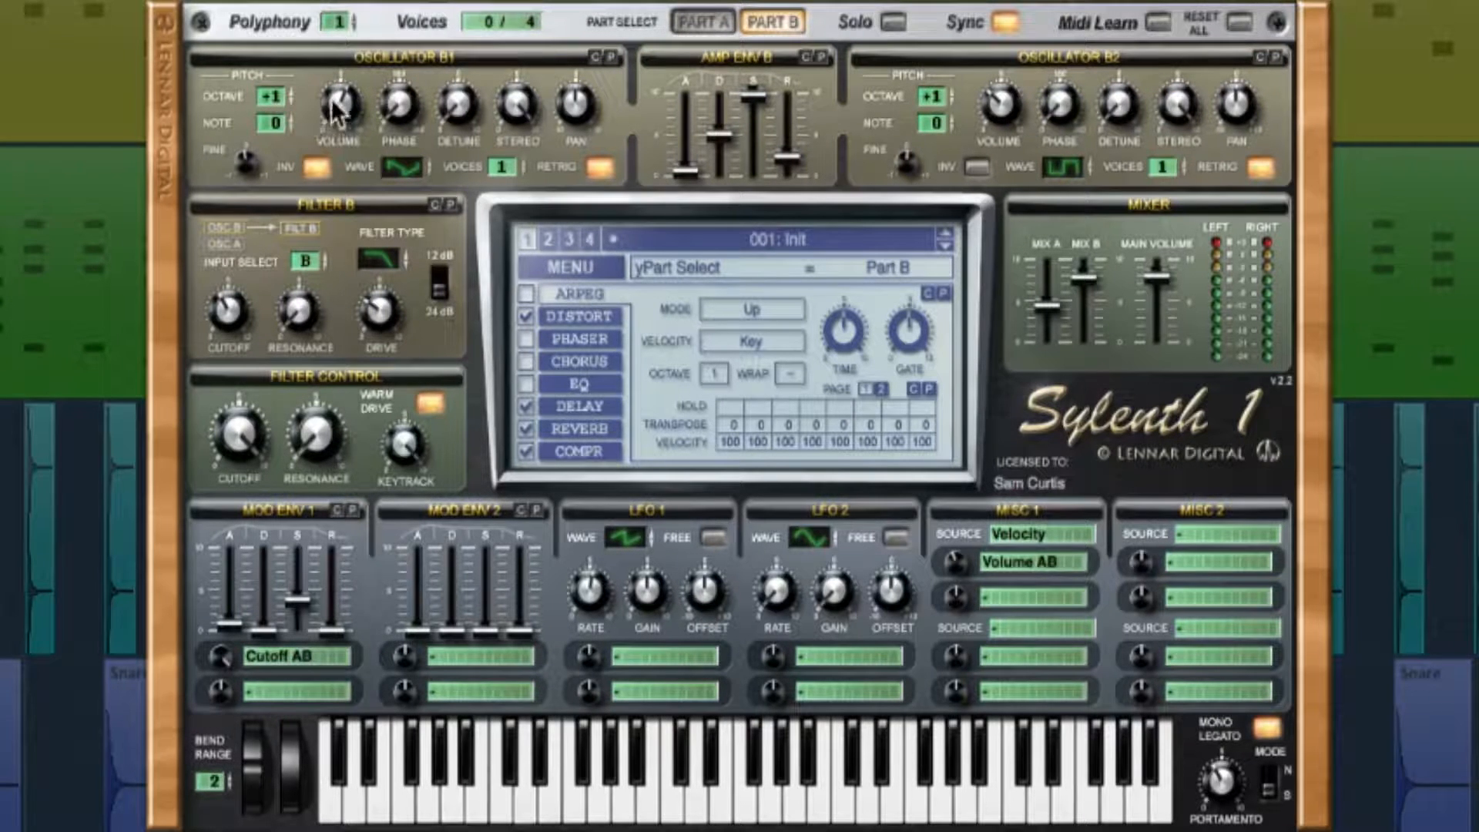
click(277, 99)
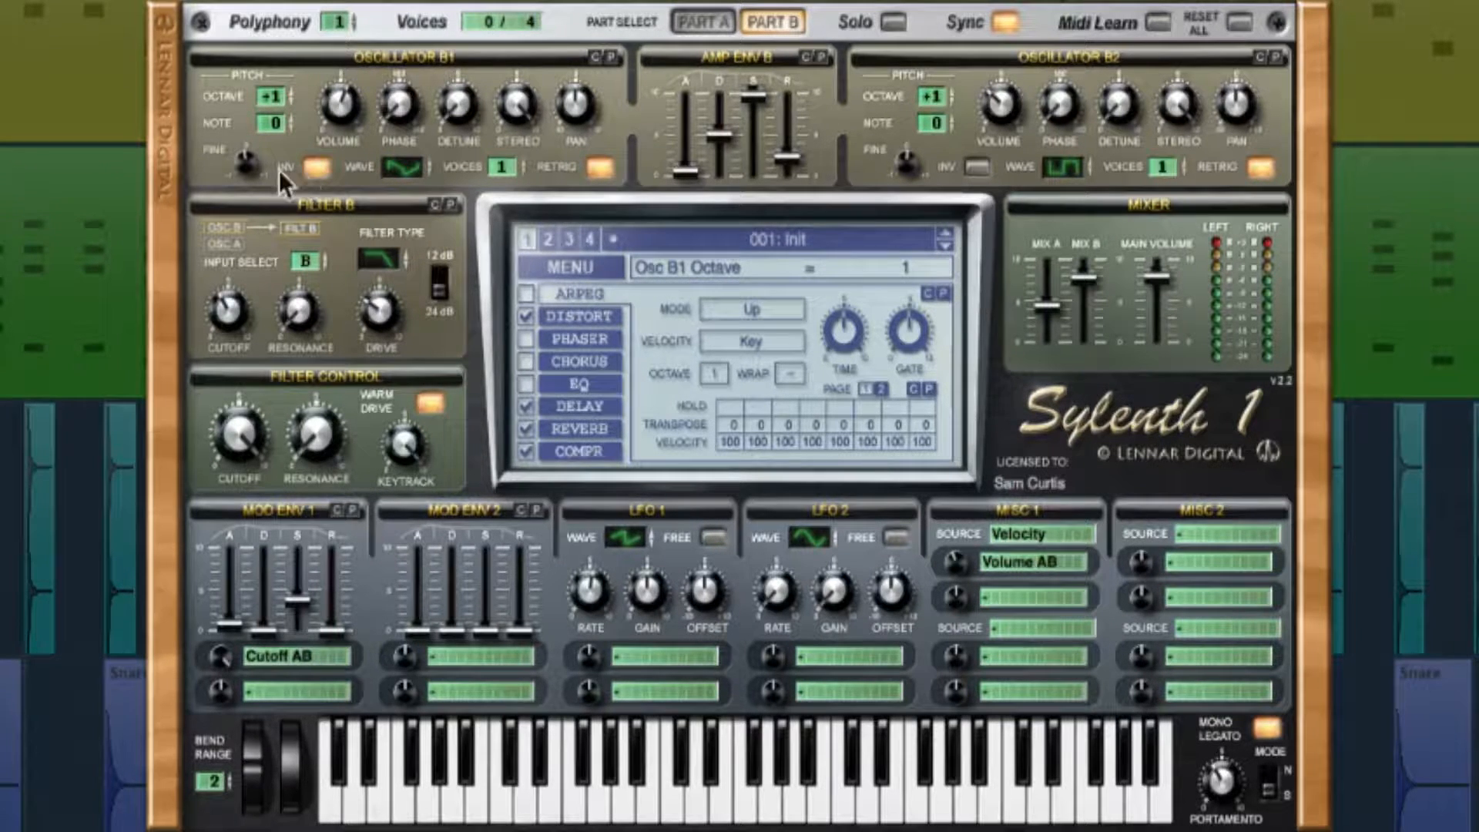
mouse_move(247, 160)
mouse_down()
mouse_move(242, 147)
mouse_move(245, 168)
mouse_up()
click(339, 113)
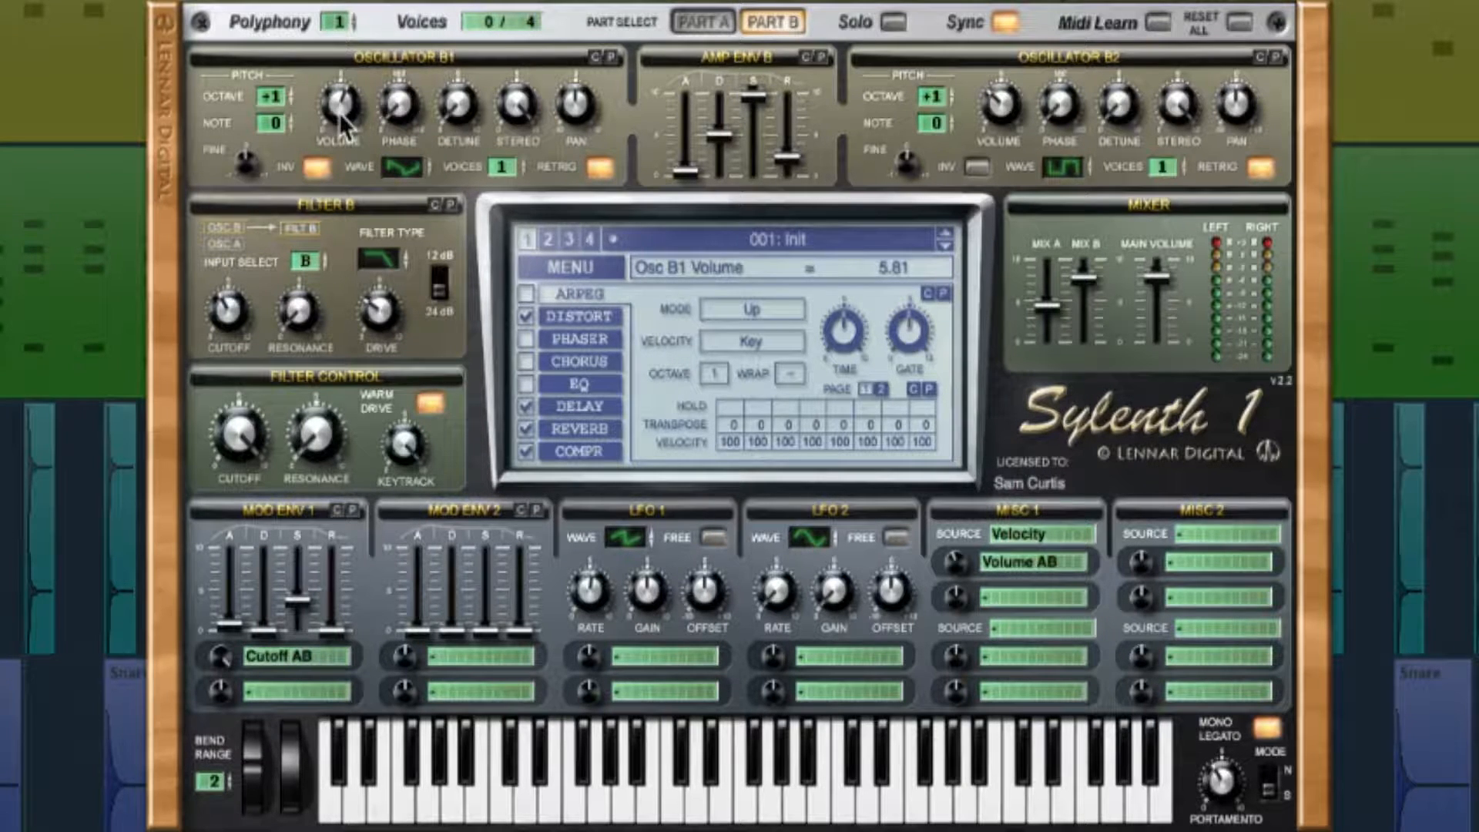
drag(339, 117, 339, 113)
drag(514, 111, 521, 77)
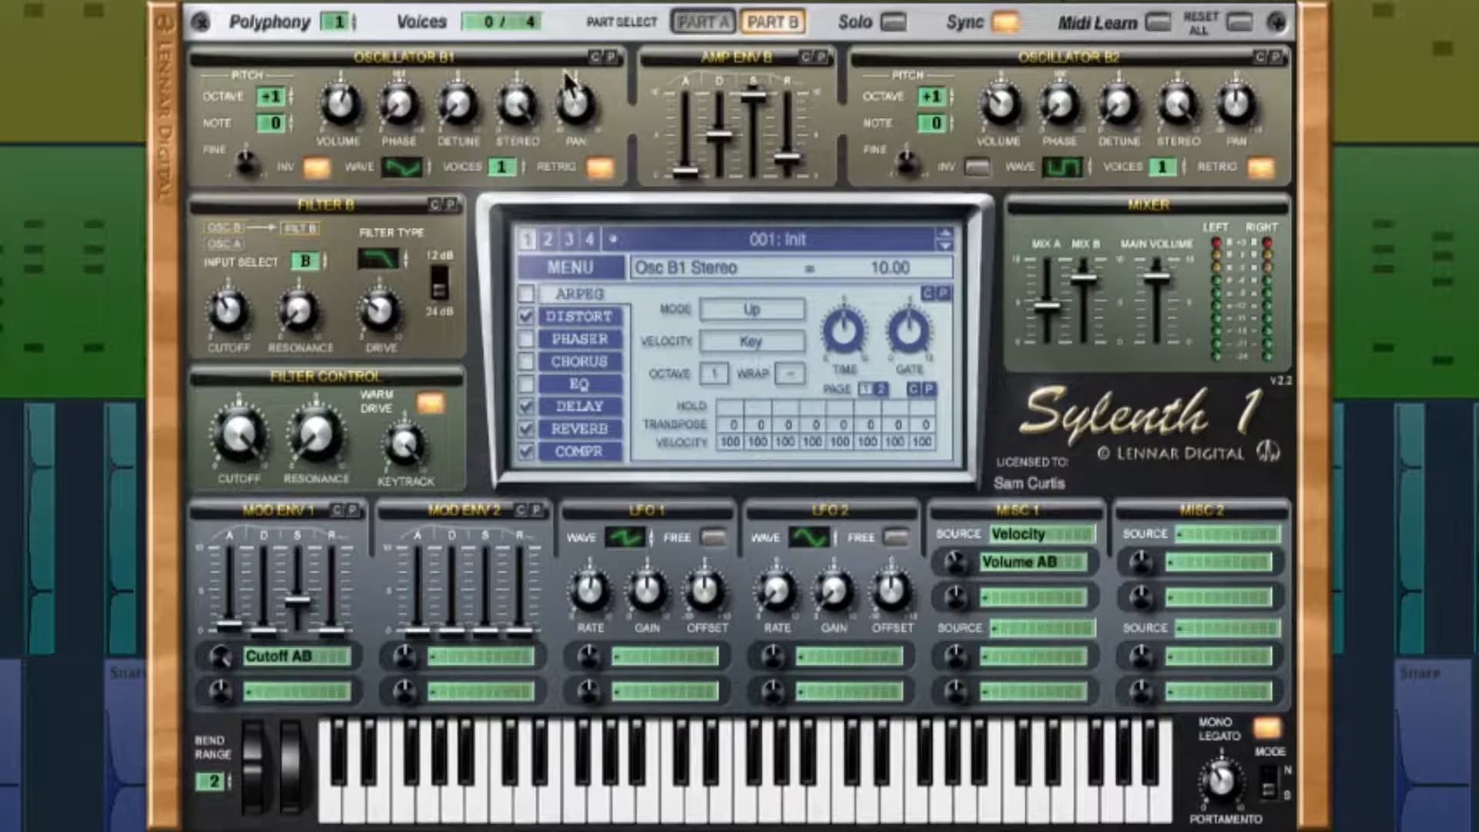
click(576, 118)
Set oscillator B2 to octave +1, Pulse wave, 1 voice, volume 3.24 and stereo 10.00
click(922, 107)
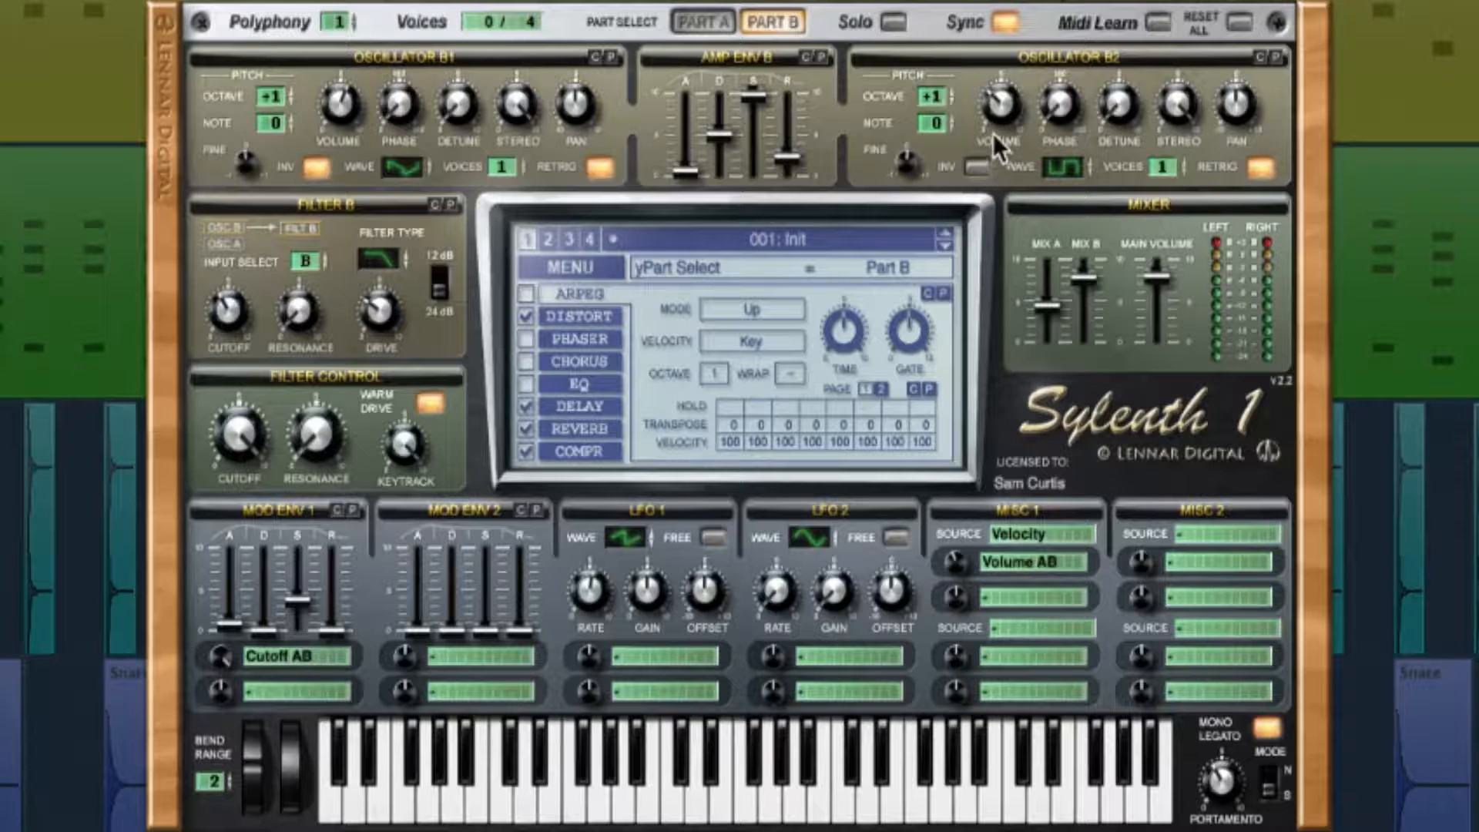
click(1068, 169)
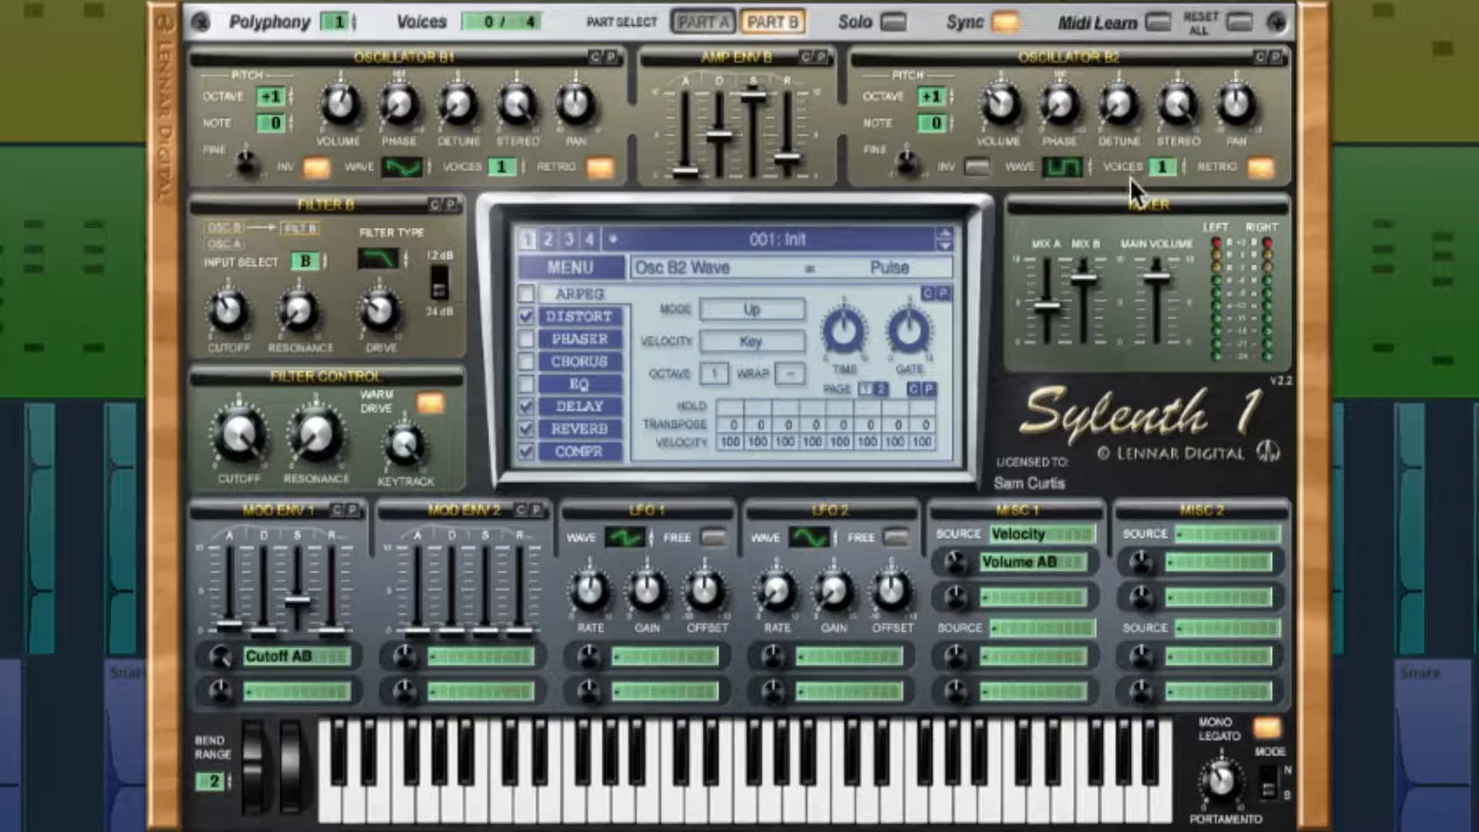
click(1164, 166)
click(900, 166)
scroll(911, 169, up, 1)
drag(1014, 115, 1014, 115)
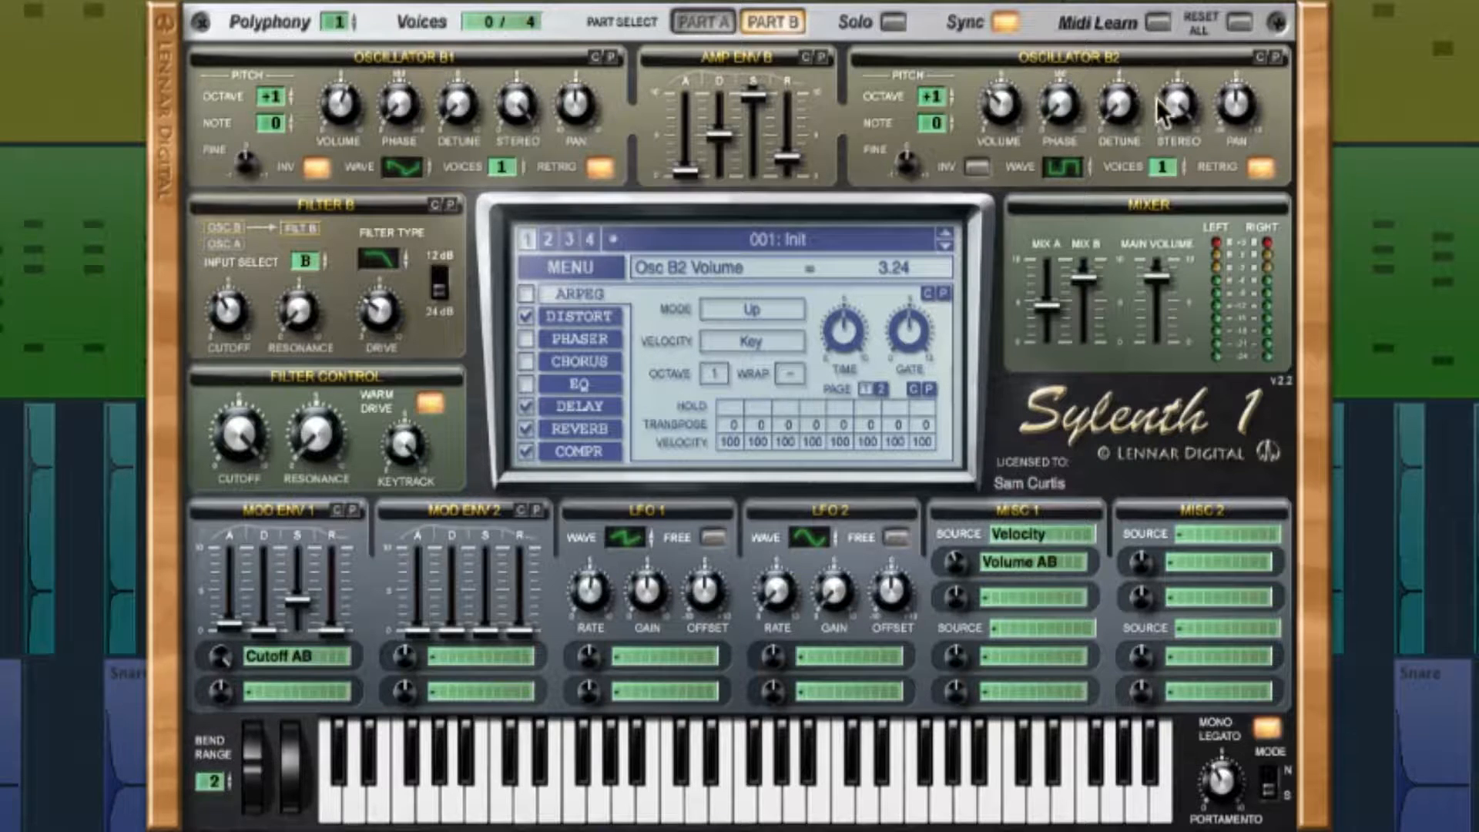
click(1196, 106)
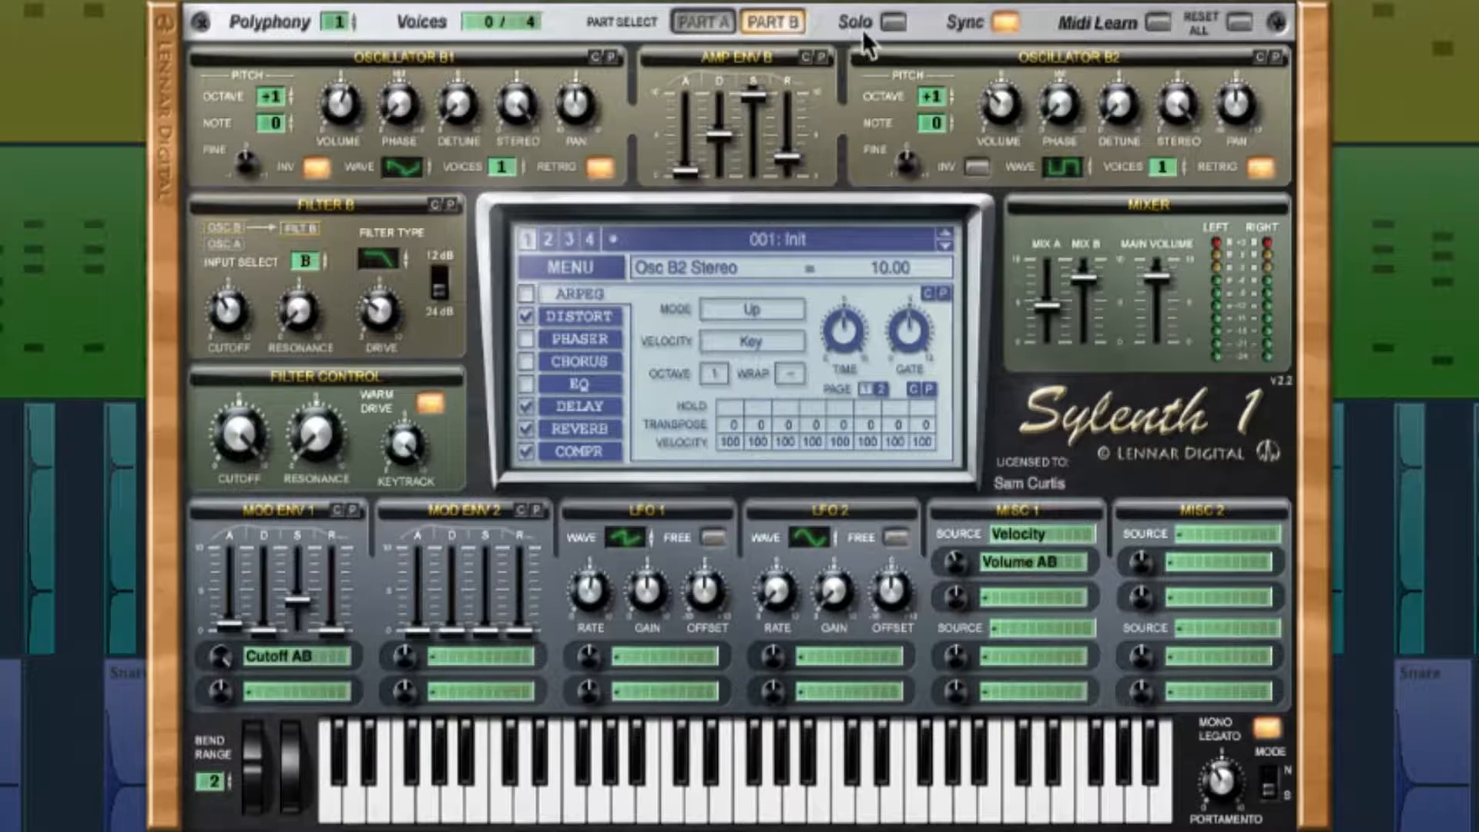
Solo Part B and turn solo off again
click(894, 23)
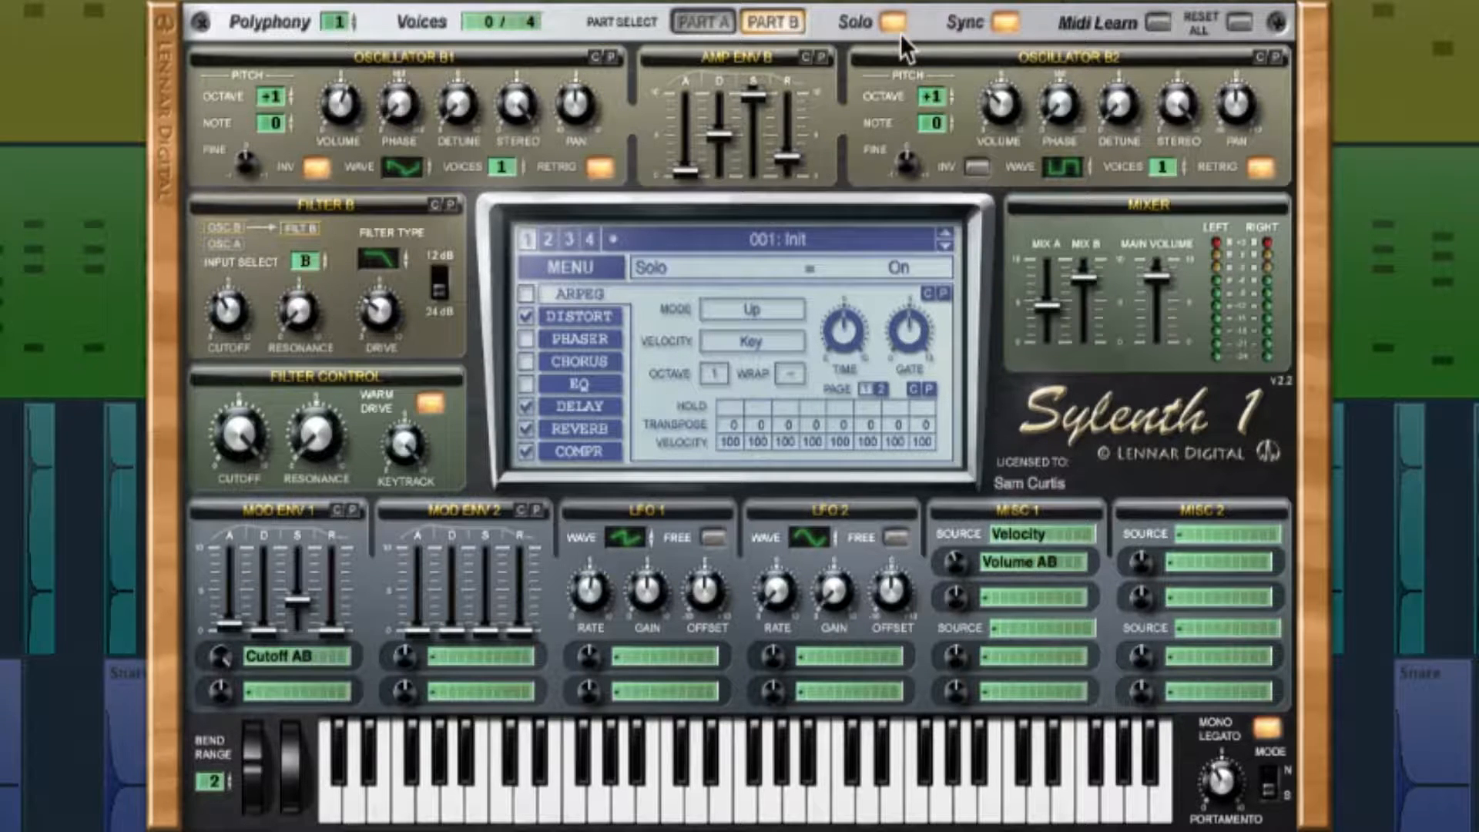
click(895, 25)
Switch to Part A and set Filter A's cutoff to 59.31 Hz and drive to 5.05, with warm drive on in the filter control
click(702, 21)
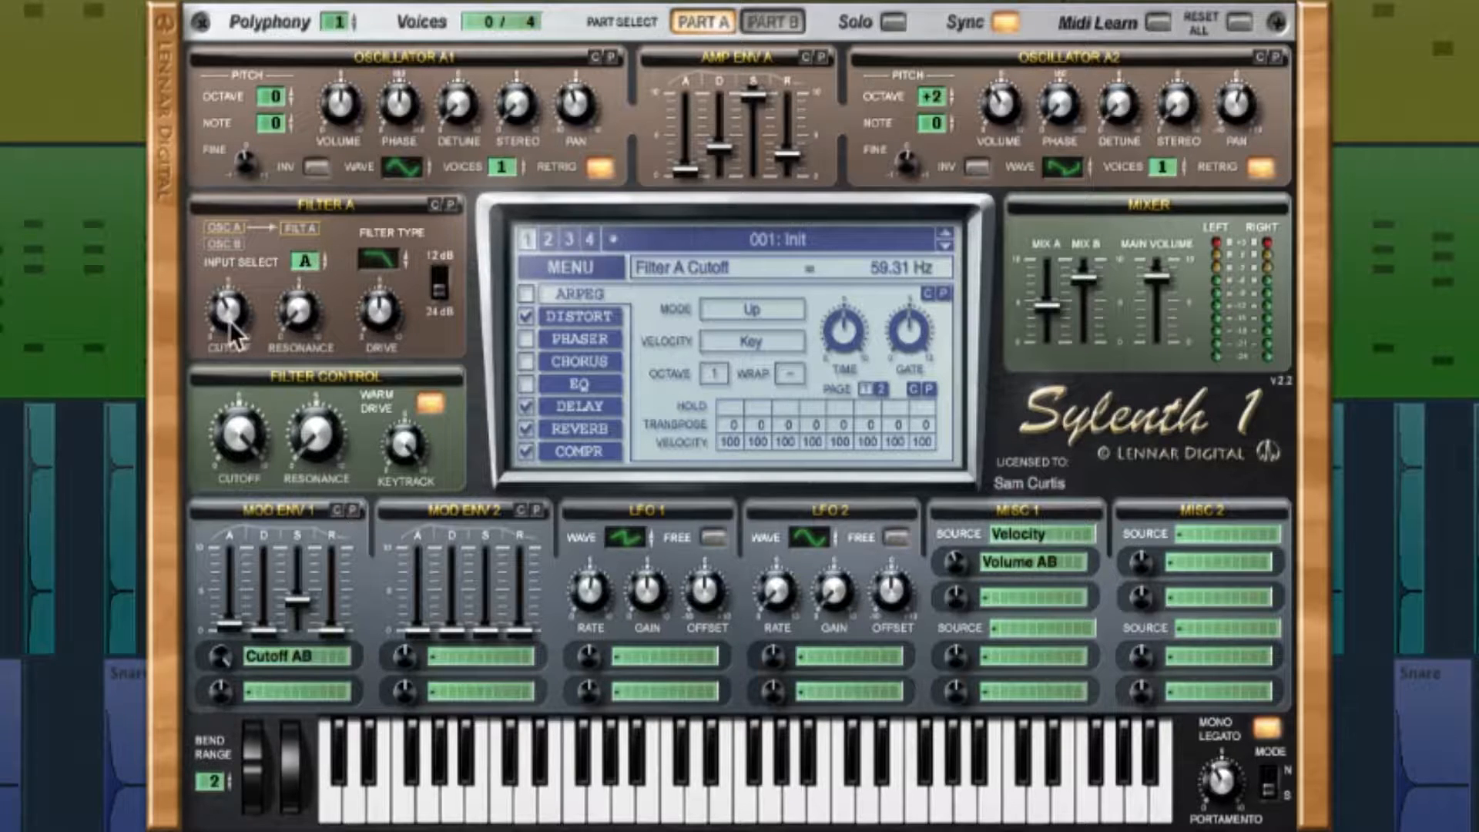
scroll(229, 322, up, 3)
scroll(229, 321, down, 3)
scroll(230, 324, up, 1)
scroll(231, 322, up, 1)
scroll(382, 318, up, 1)
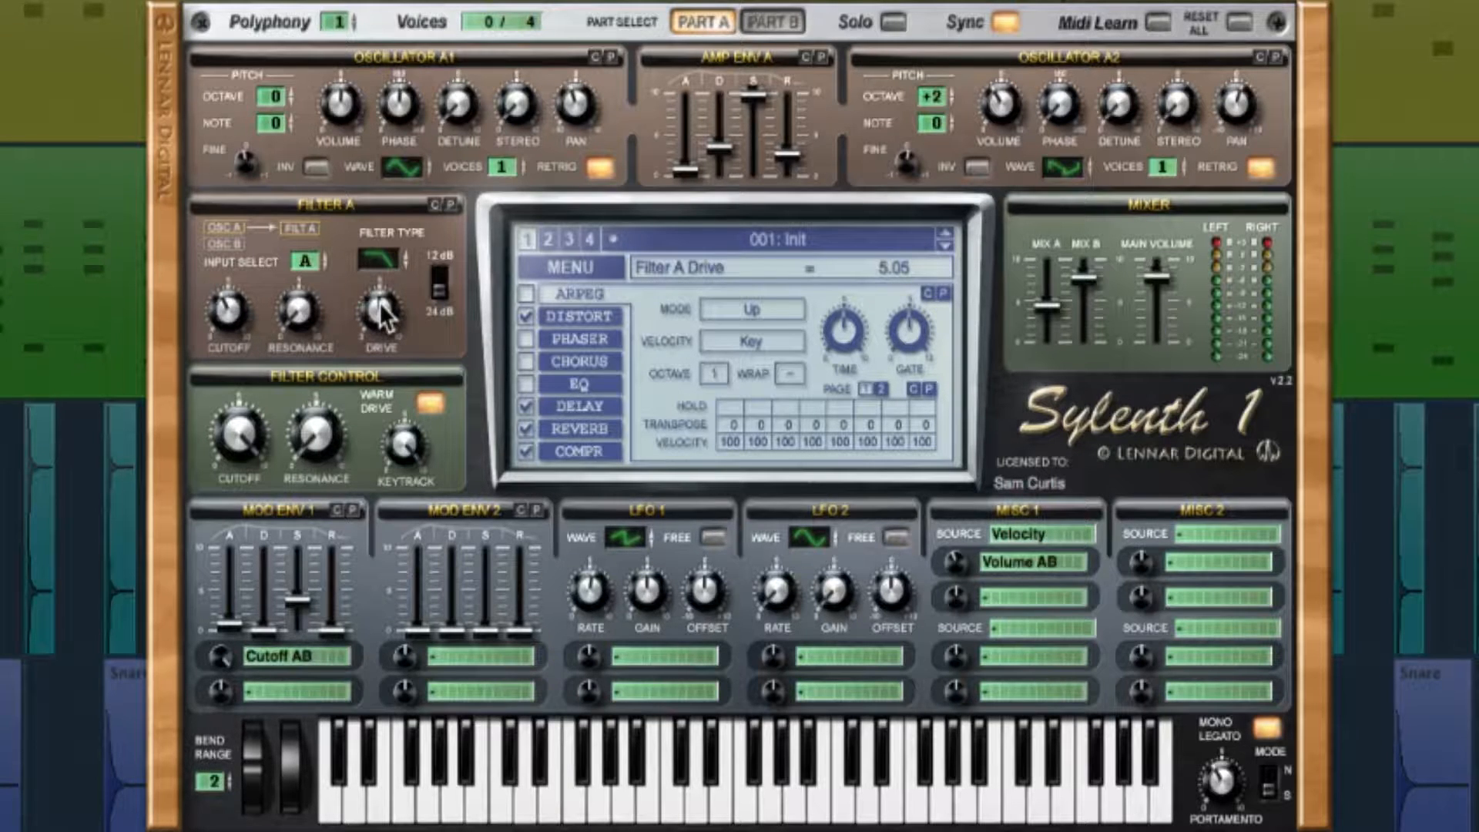
scroll(383, 317, down, 1)
click(264, 439)
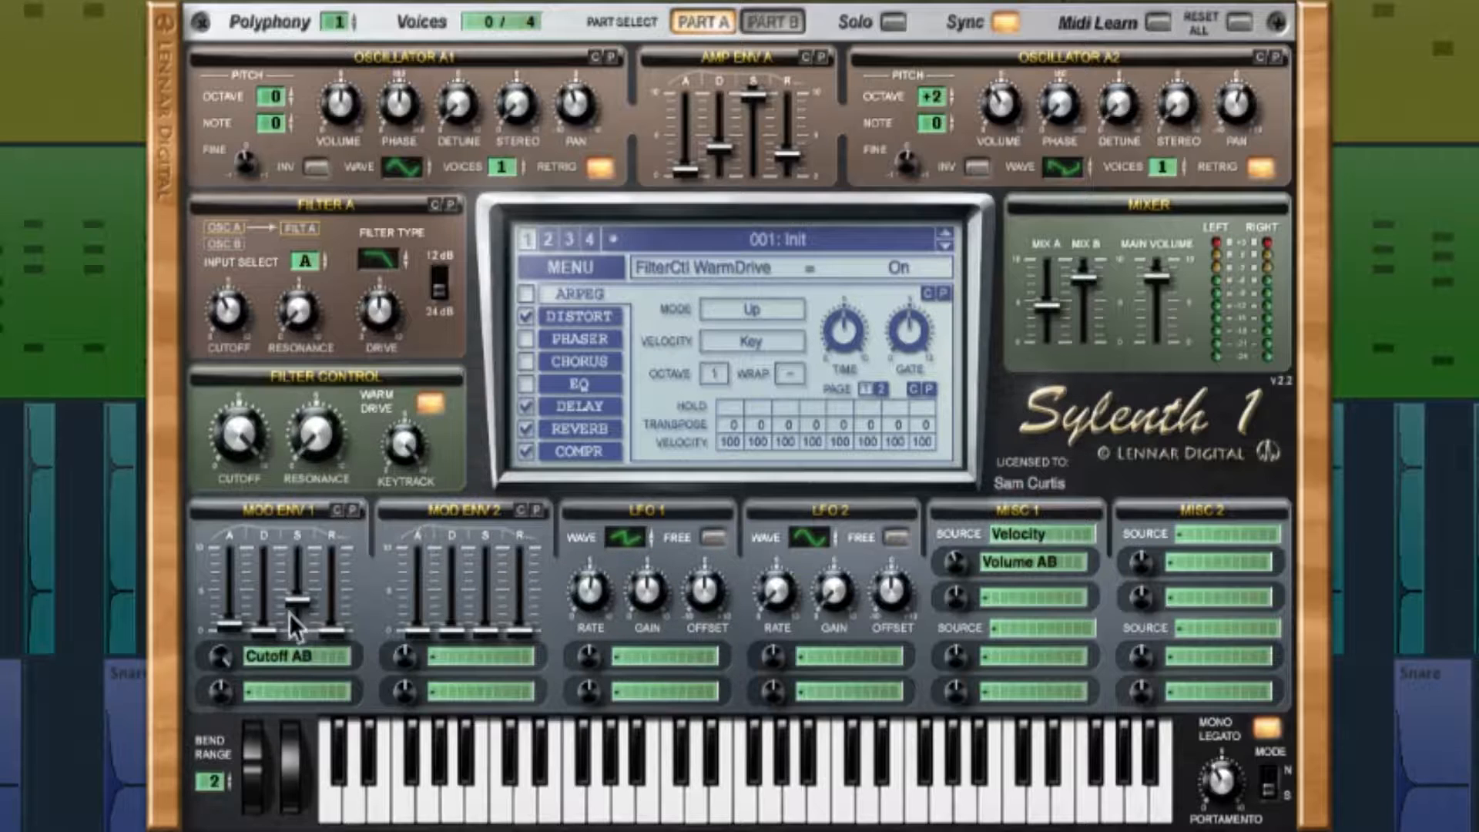
Switch to Part B and set Filter B to Lowpass, adjusting its cutoff, with filter control key tracking at 10.00
click(772, 22)
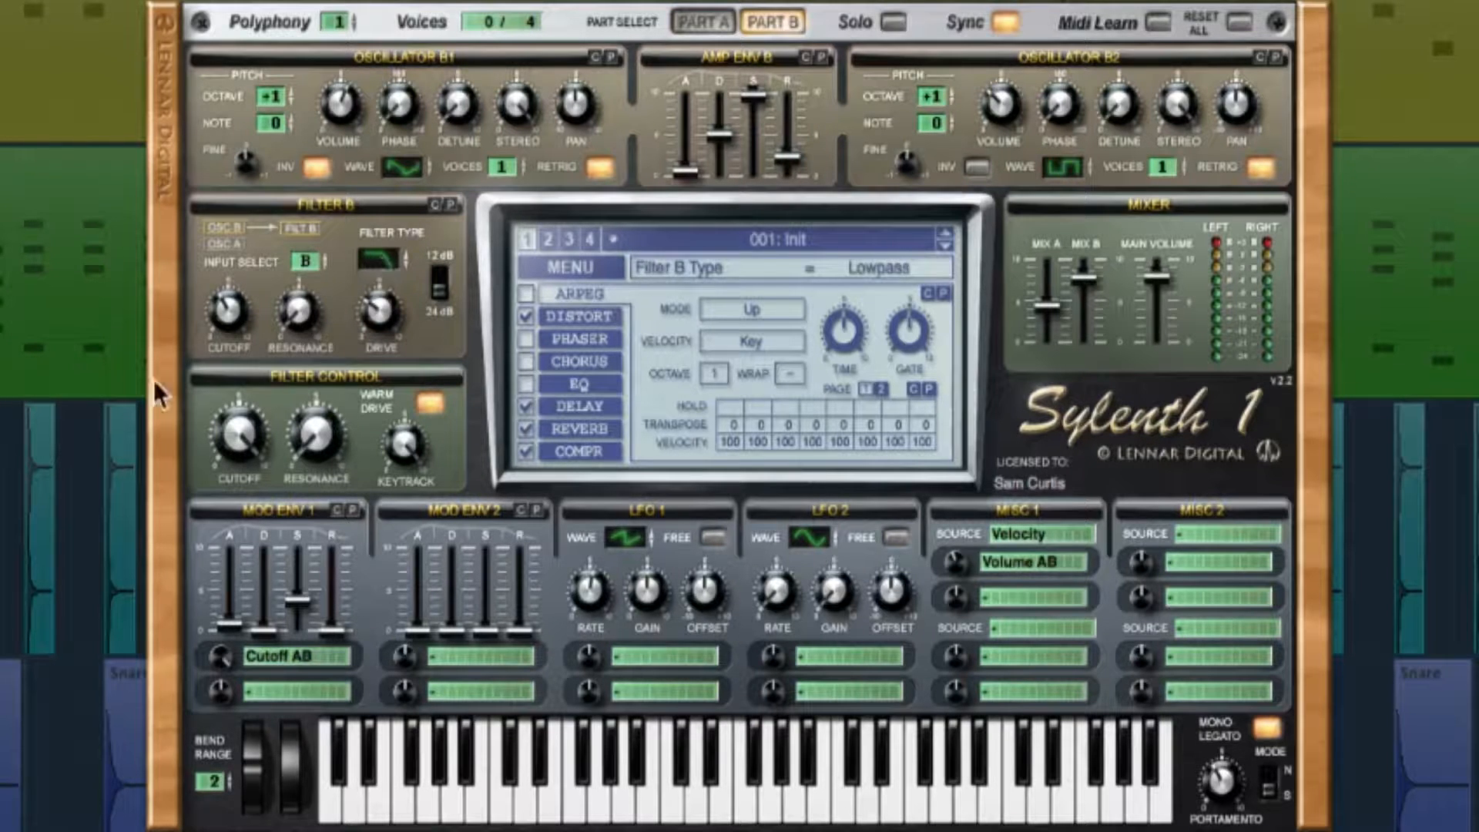
drag(217, 322, 217, 321)
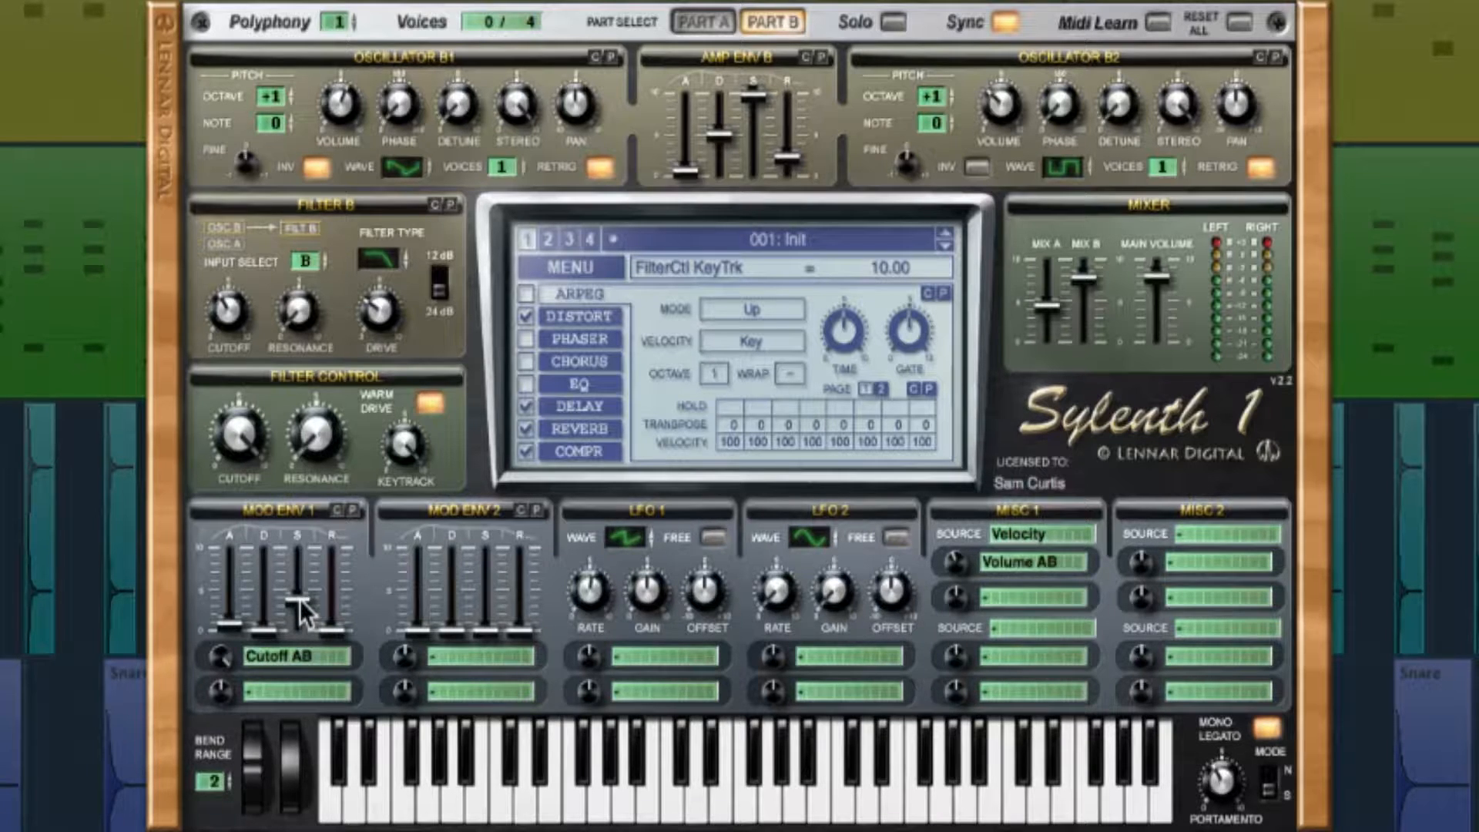
Assign modulation envelope 1 to Cutoff AB and set its sustain to 3.85 and attack to 0.86
click(262, 658)
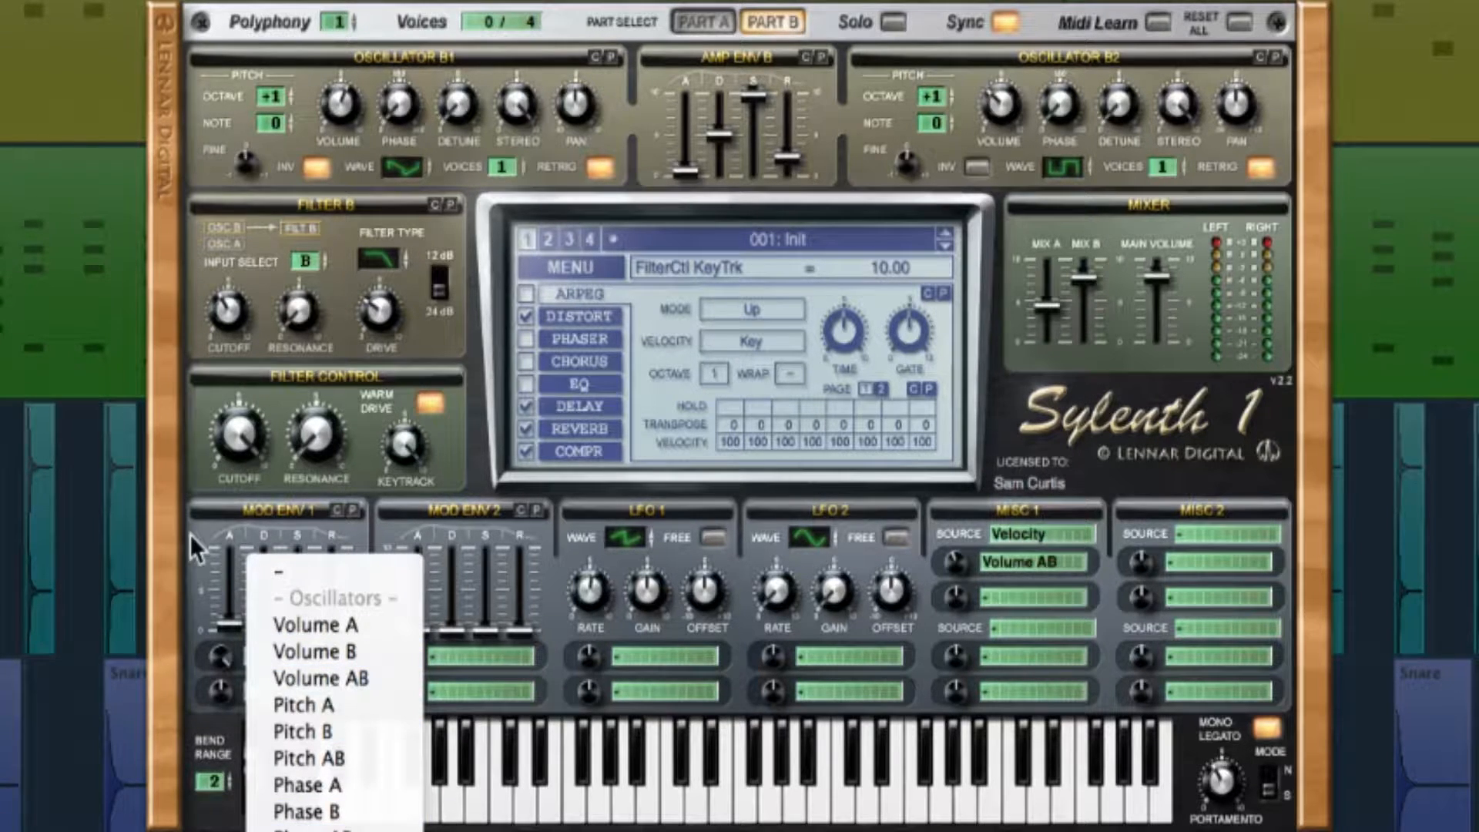
click(316, 829)
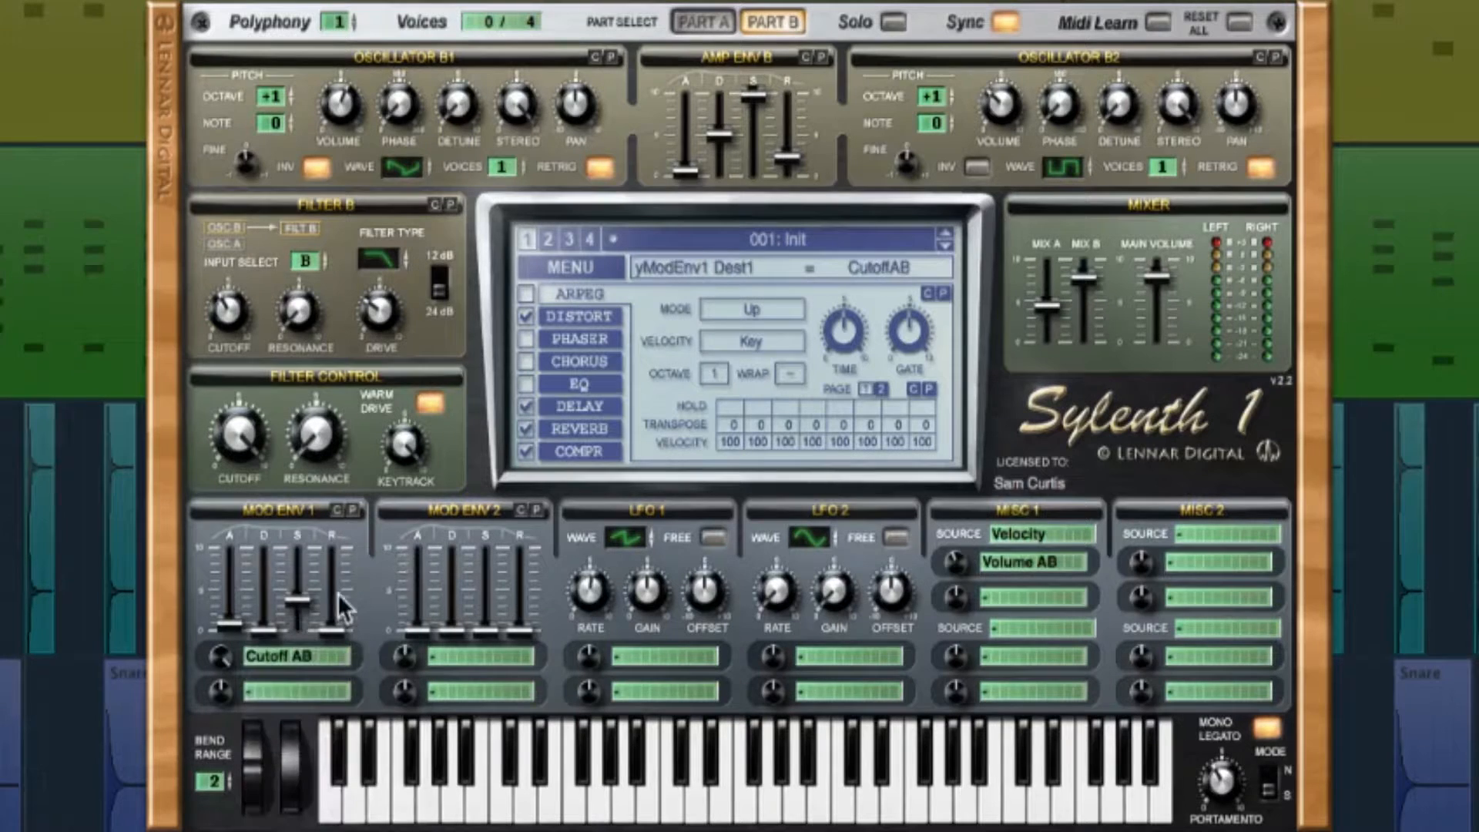
click(302, 594)
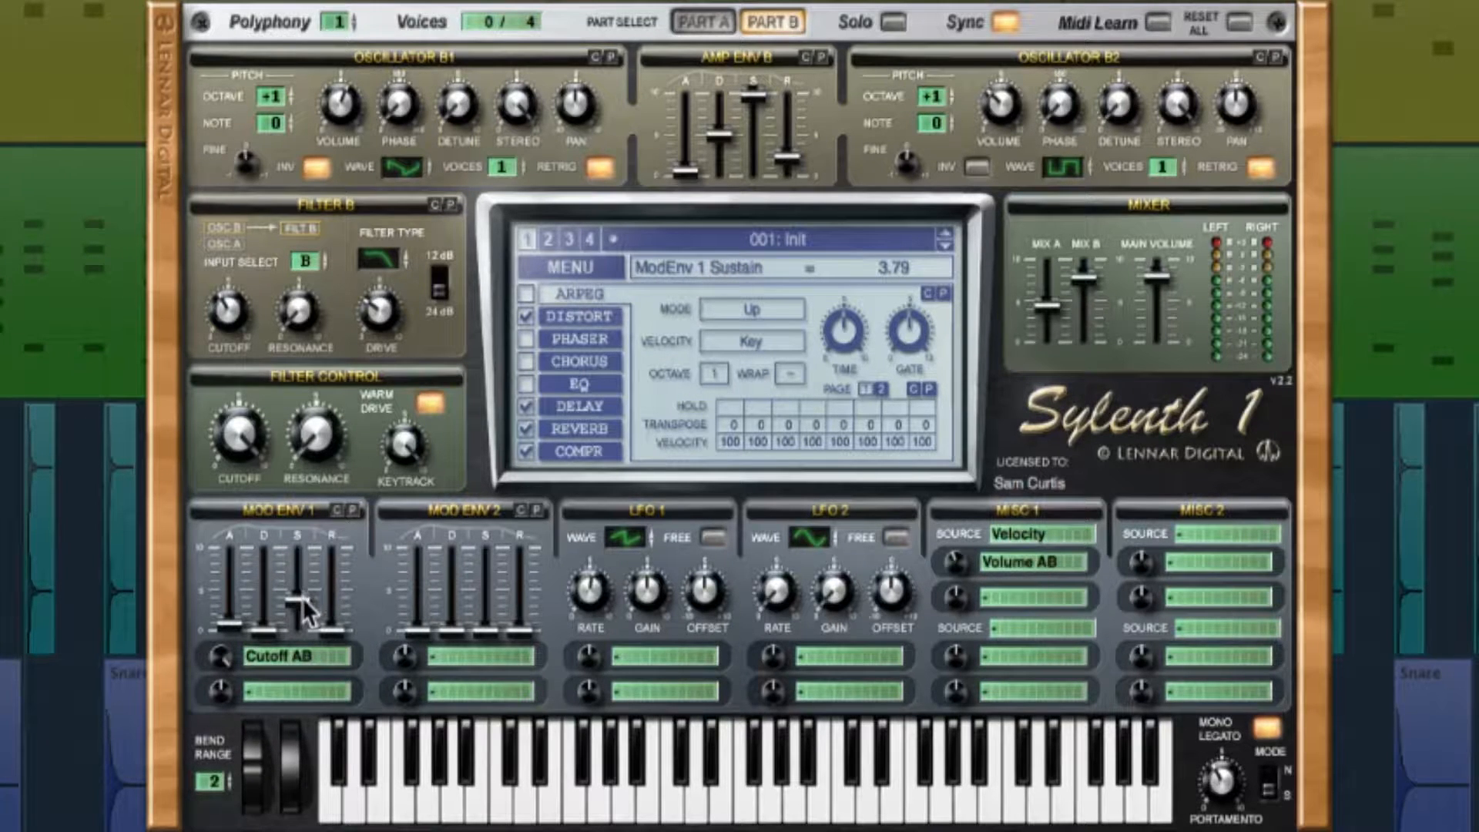
drag(304, 598, 302, 598)
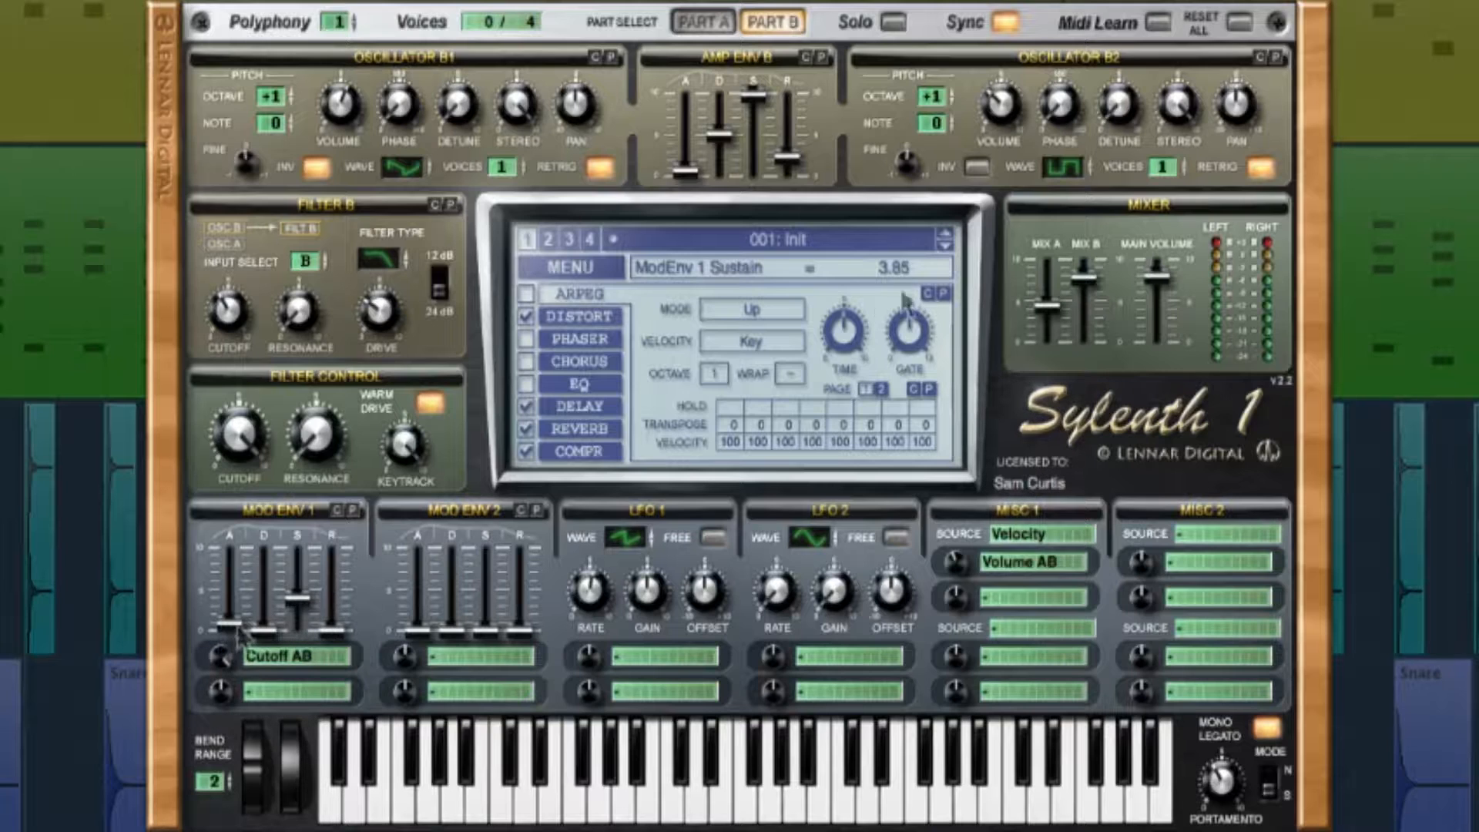
drag(228, 627, 234, 630)
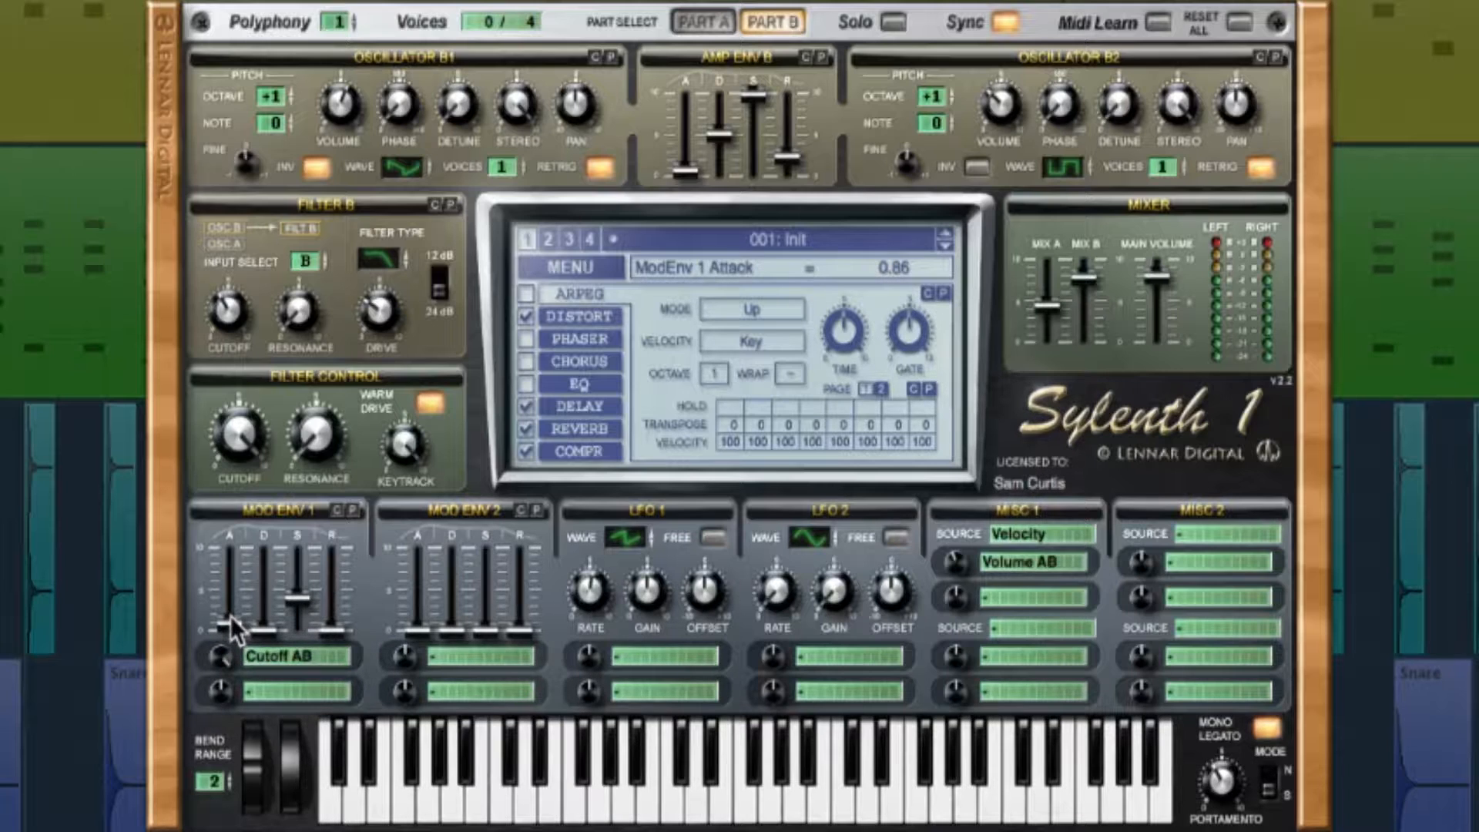
Sweep the filter control cutoff between 1.00 Hz and 21341.28 Hz during playback to audition the envelope's effect
click(231, 424)
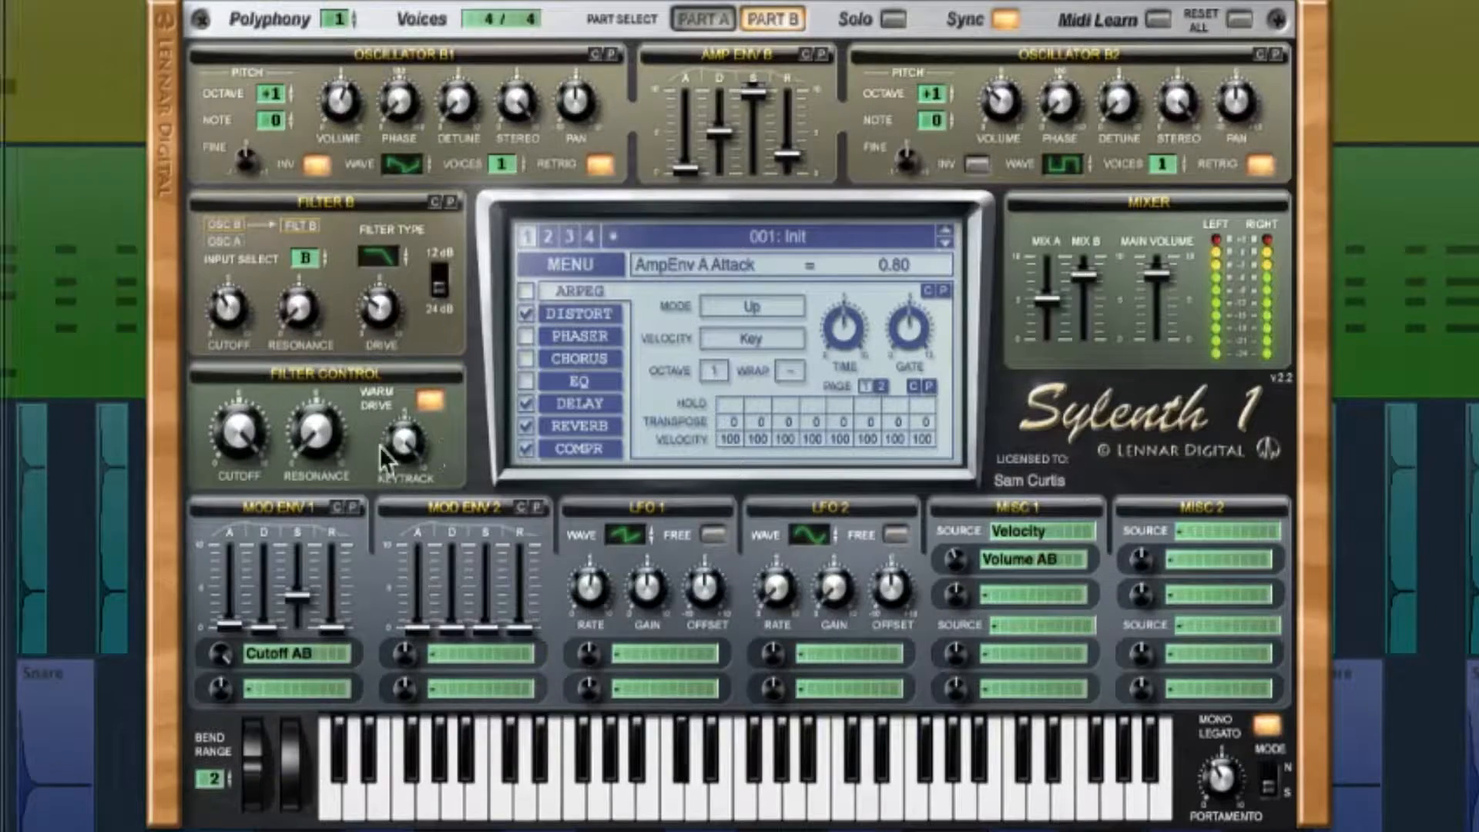
drag(235, 432, 243, 751)
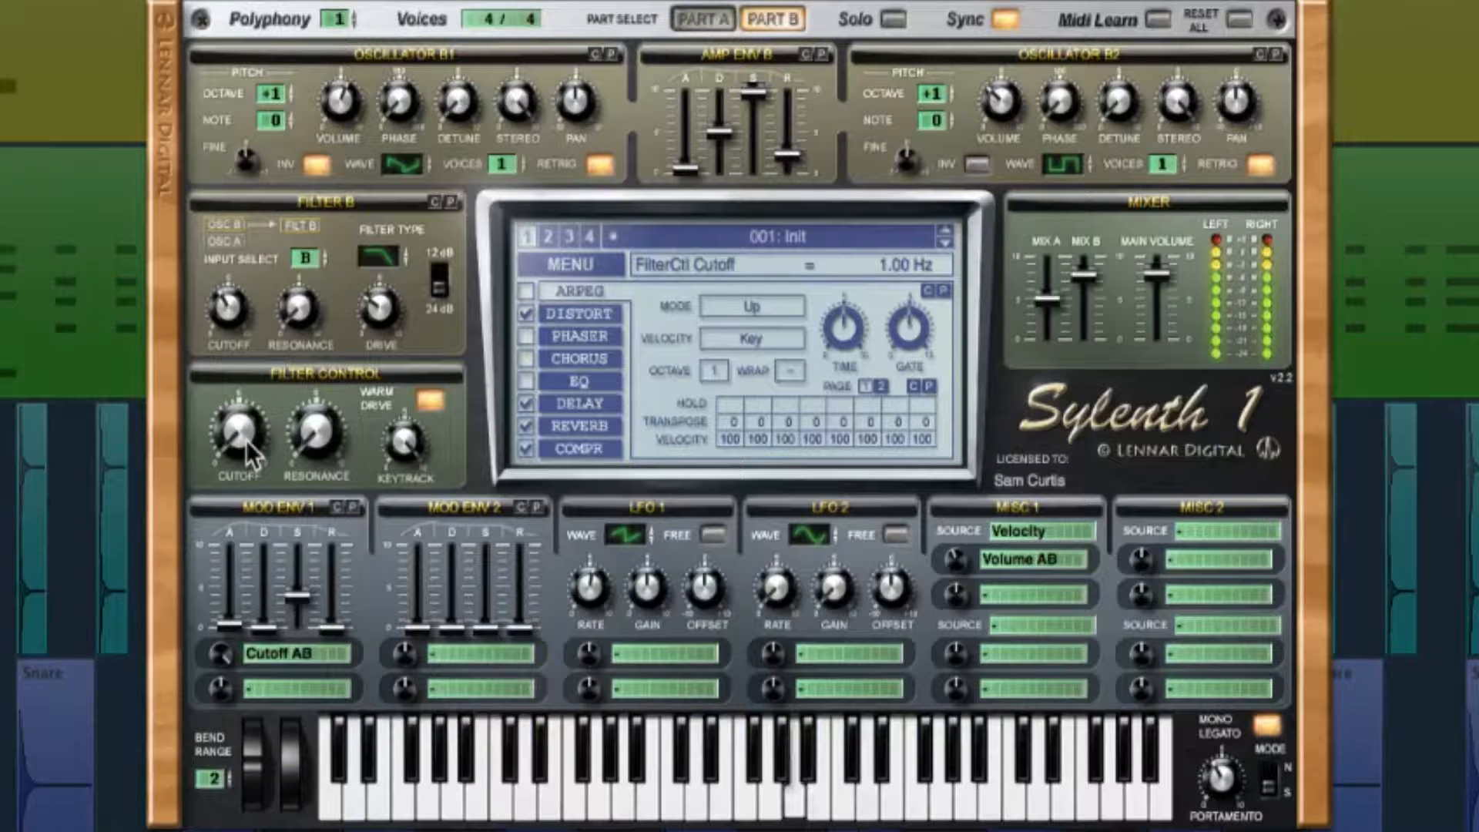
drag(247, 449, 274, 131)
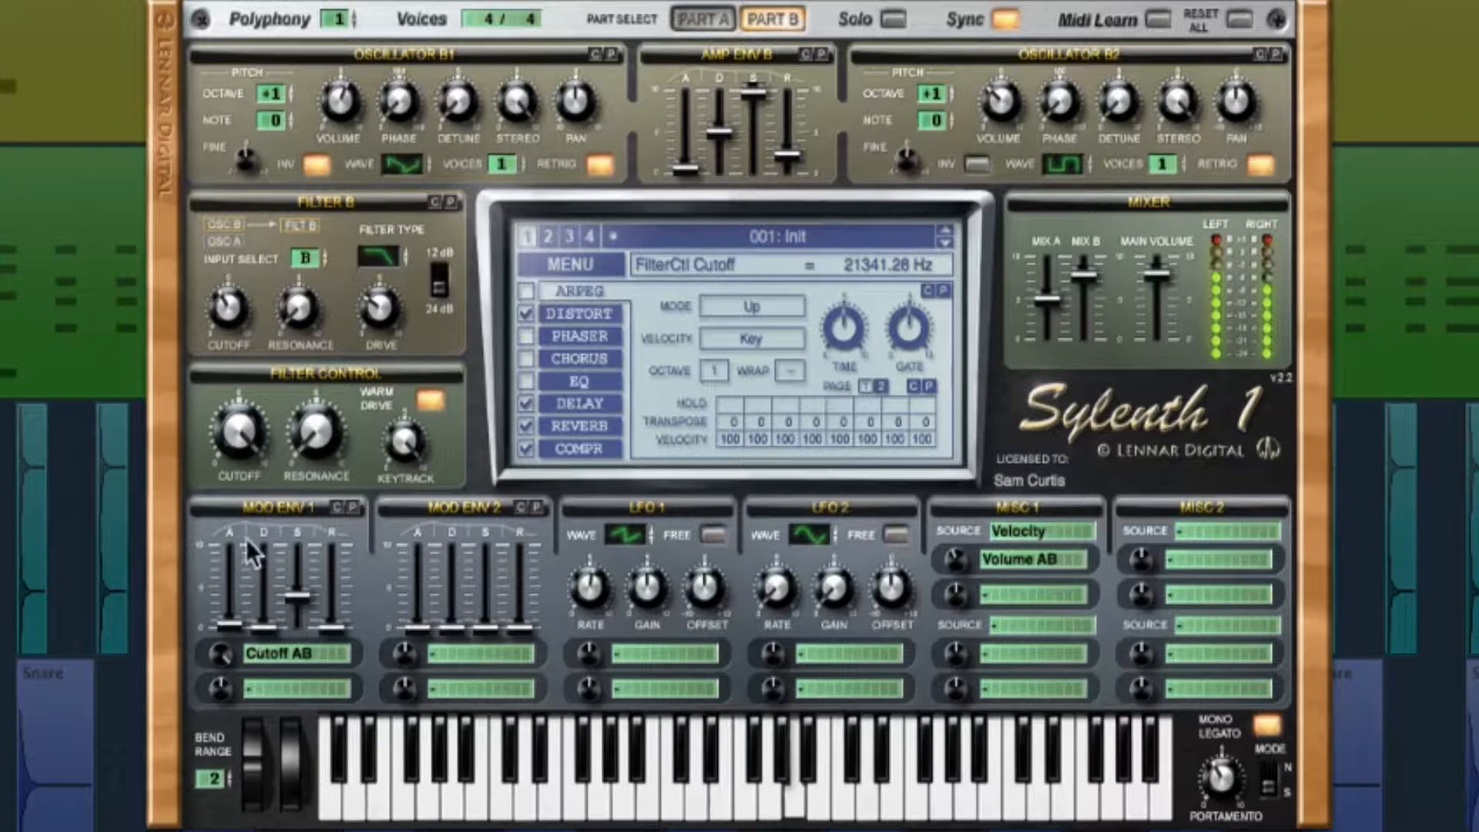
drag(239, 435, 238, 721)
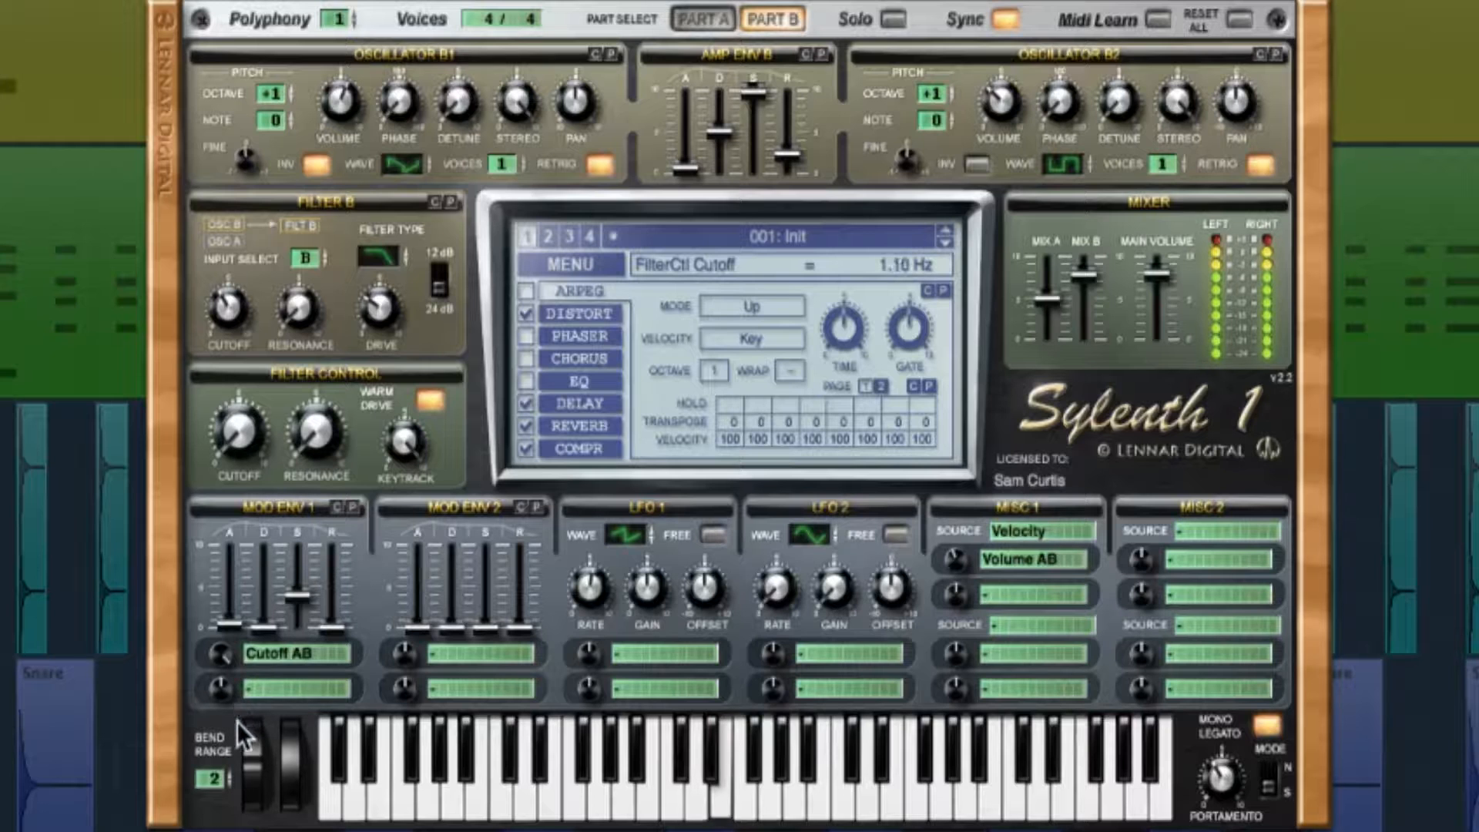
drag(244, 431, 244, 584)
mouse_move(239, 431)
mouse_down()
mouse_move(257, 295)
mouse_move(223, 408)
mouse_up()
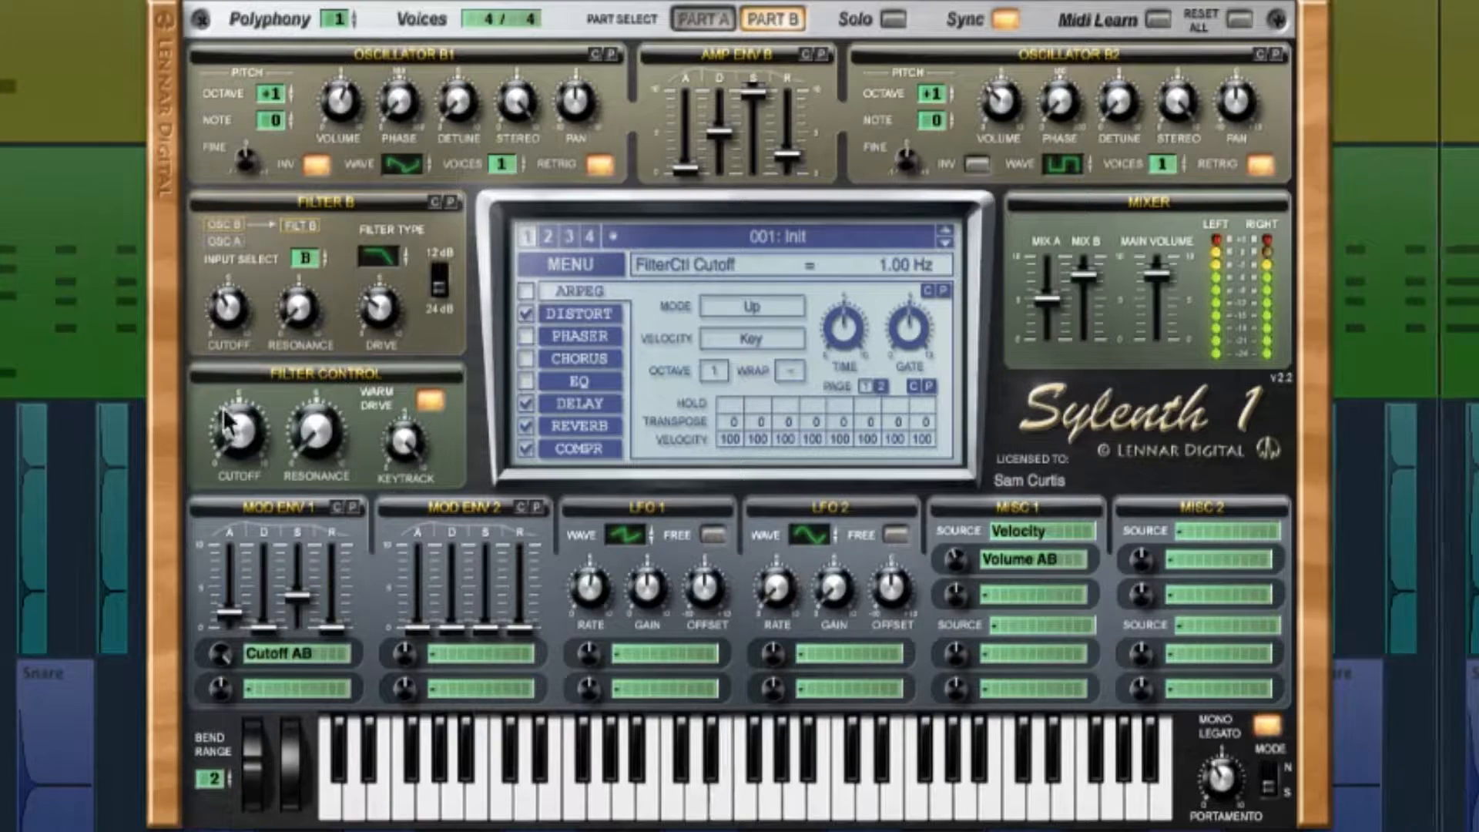
Lower modulation envelope 1's attack and set the filter control cutoff to 21341.28 Hz
mouse_move(235, 630)
mouse_down()
mouse_move(238, 595)
mouse_move(236, 654)
mouse_up()
drag(253, 445, 245, 81)
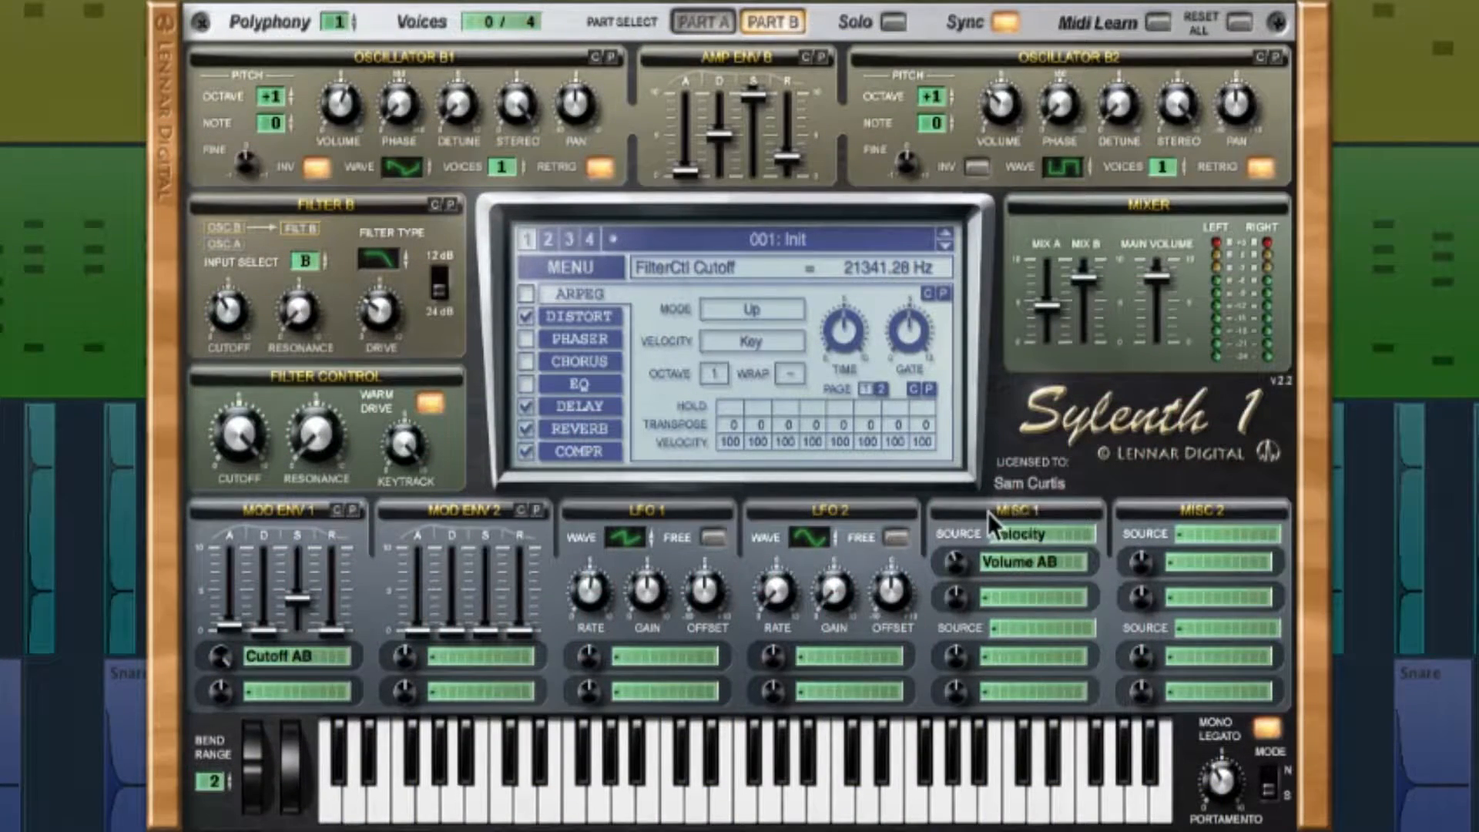
In Misc 1, select Velocity as the modulation source for Volume AB and set the modulation amount to -1.62
click(1032, 532)
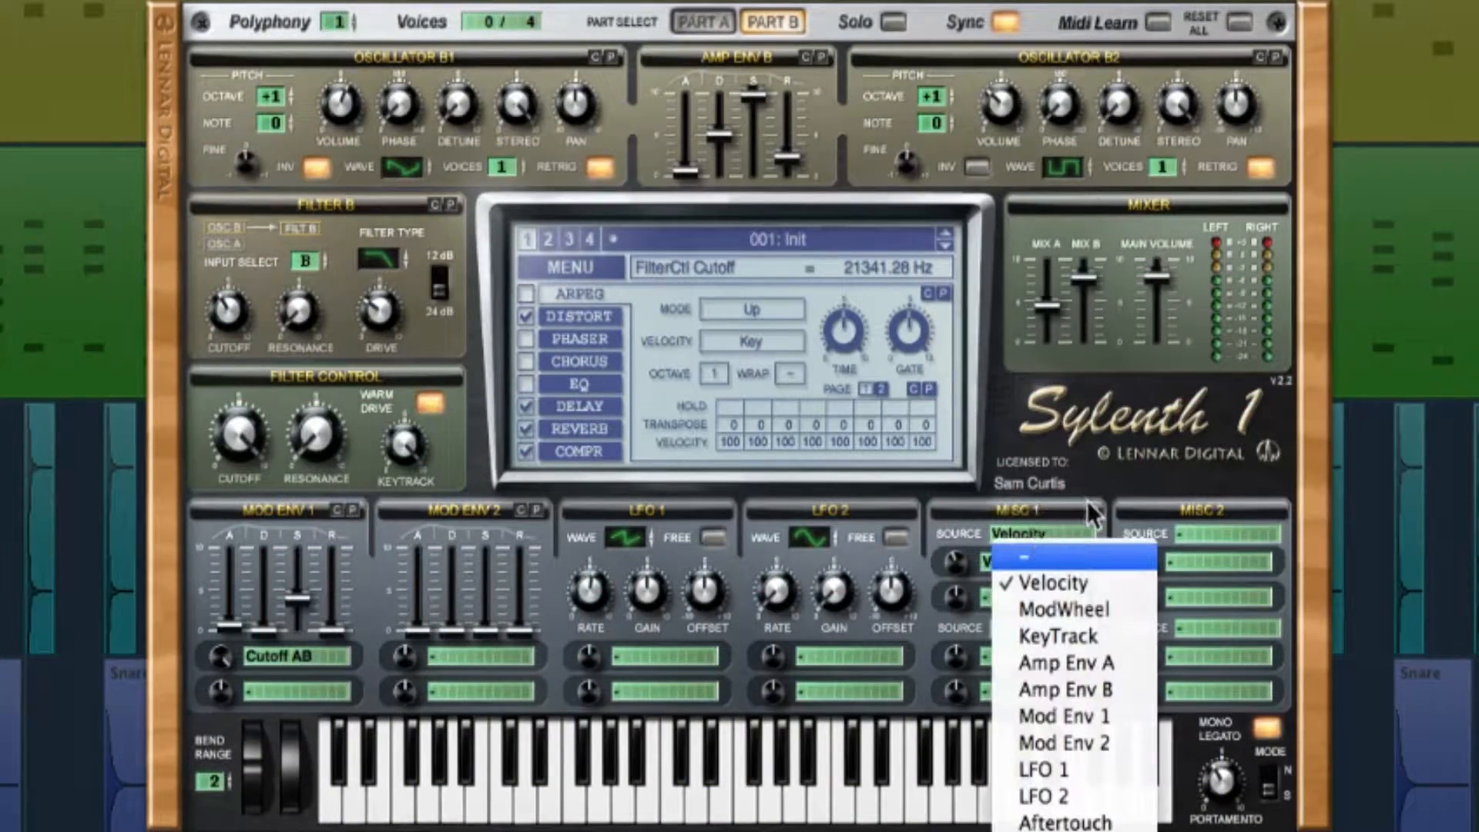
click(1061, 554)
click(1043, 535)
click(1060, 584)
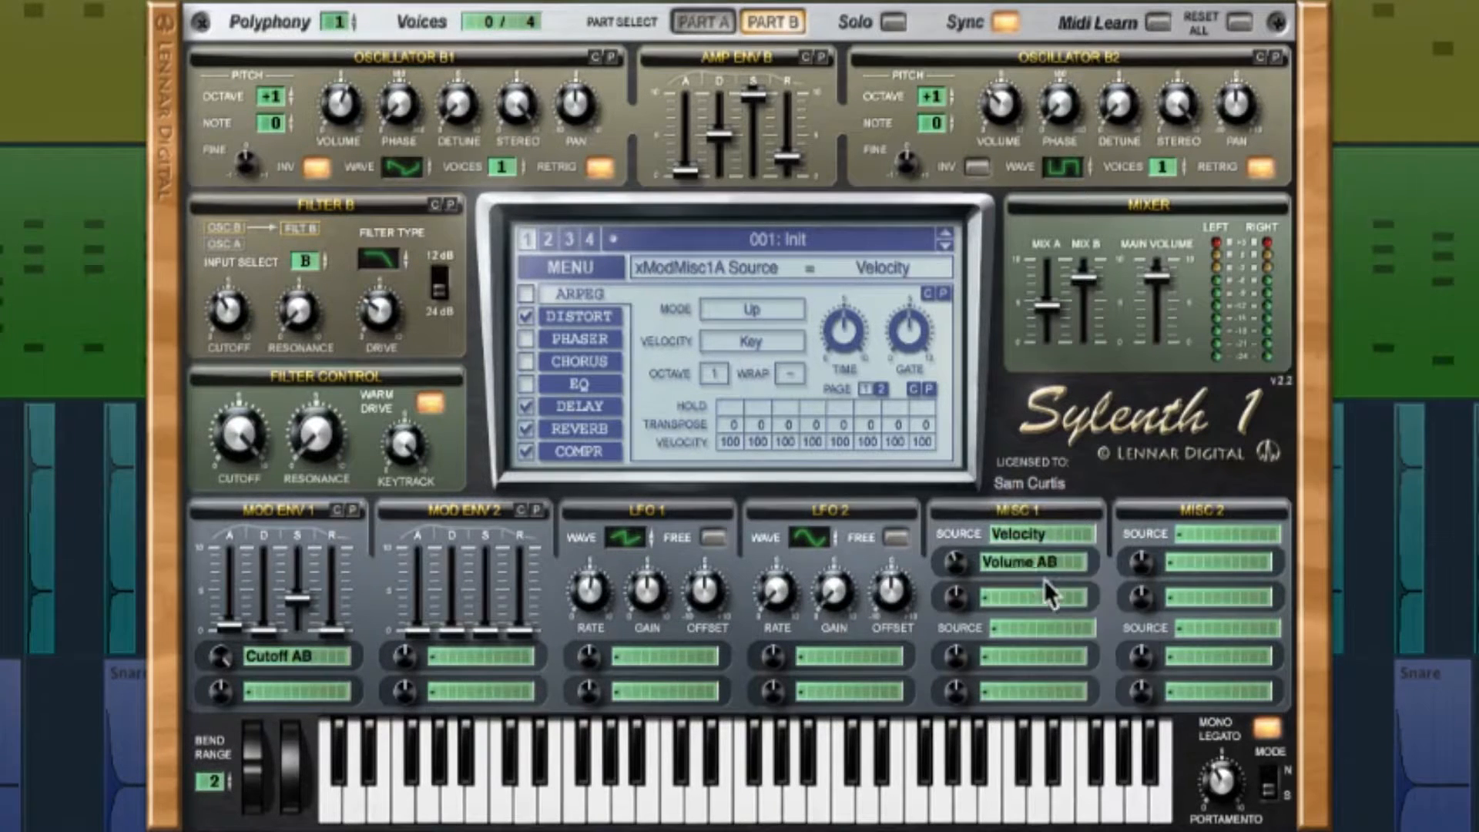
click(1034, 562)
click(1118, 526)
click(1066, 559)
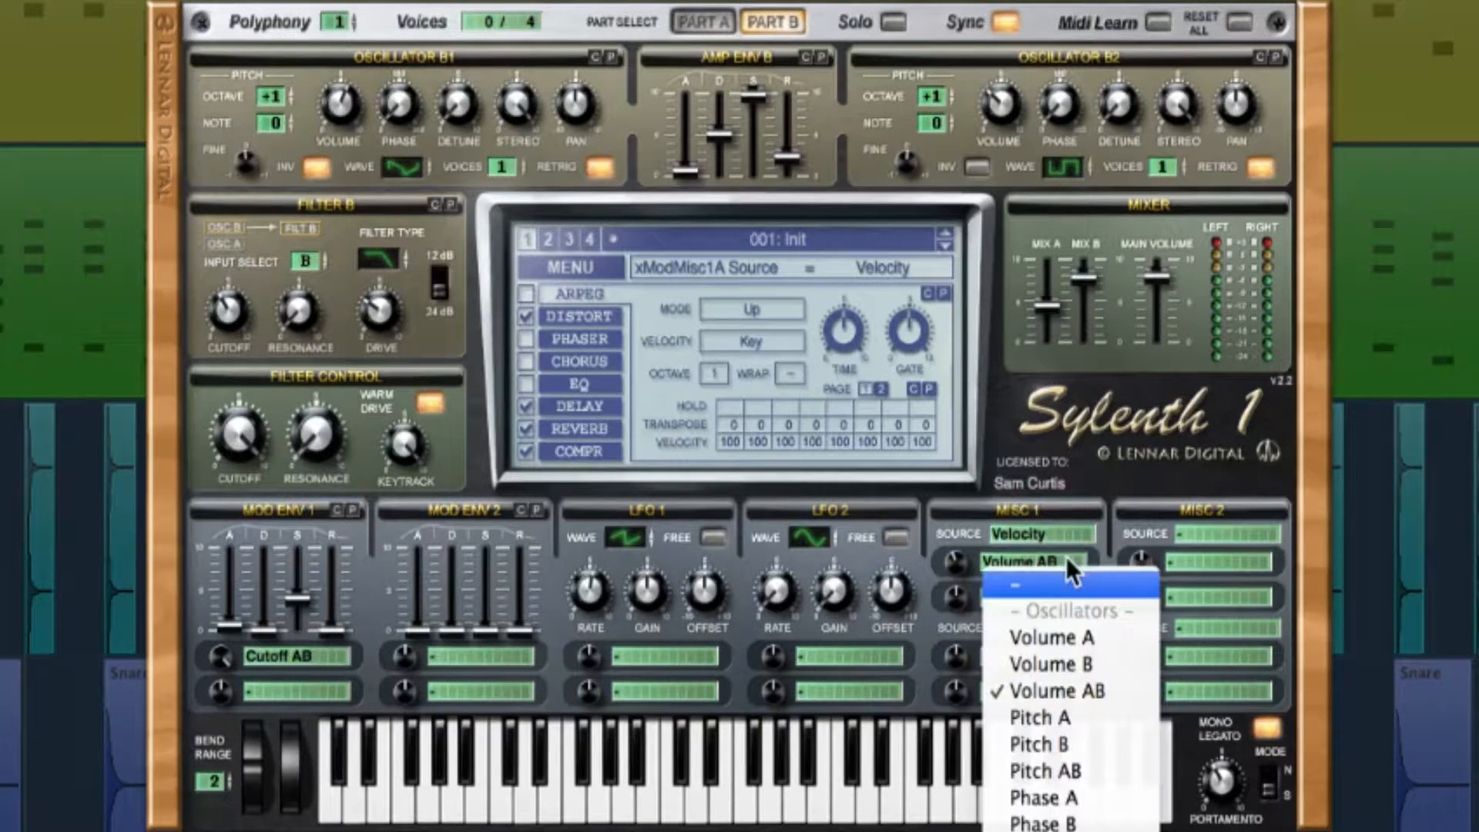
click(1113, 503)
drag(953, 565, 950, 568)
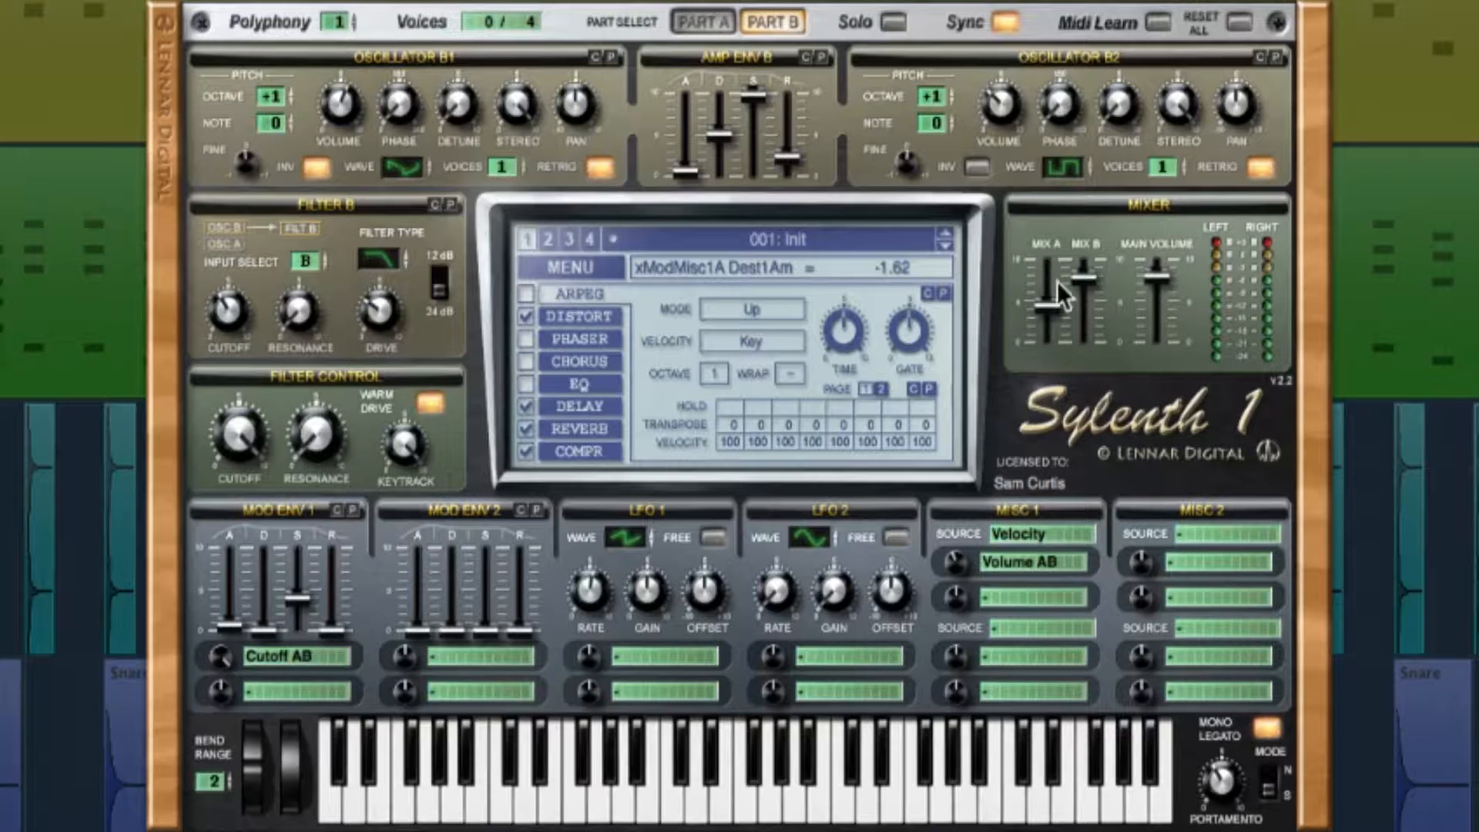
Set the mixer levels to 7.93 for Mix B, 4.94 for Mix A and 7.99 for Main Volume
click(1082, 282)
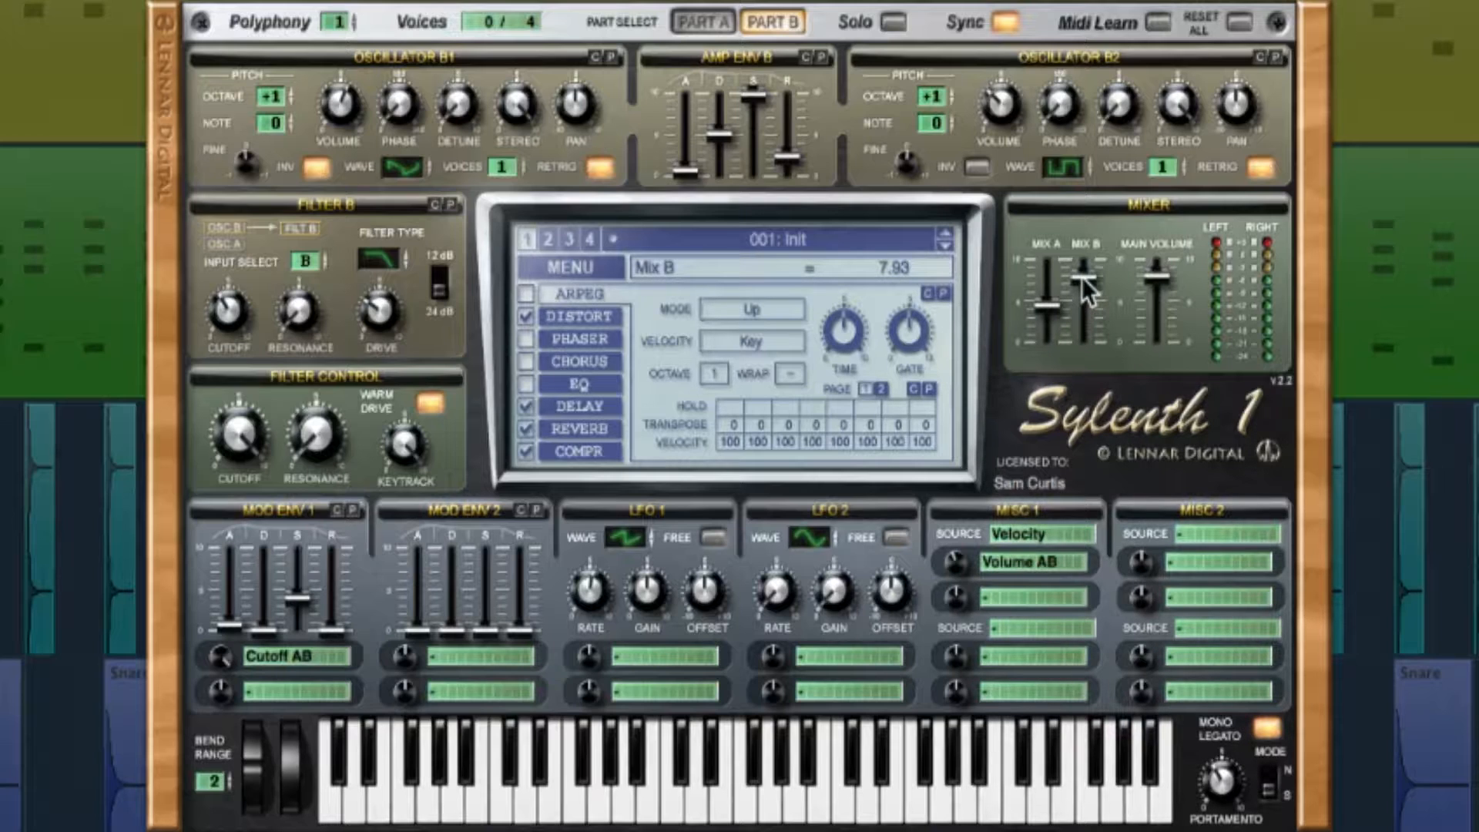
drag(1082, 279, 1082, 282)
drag(1083, 282, 1046, 303)
click(1047, 316)
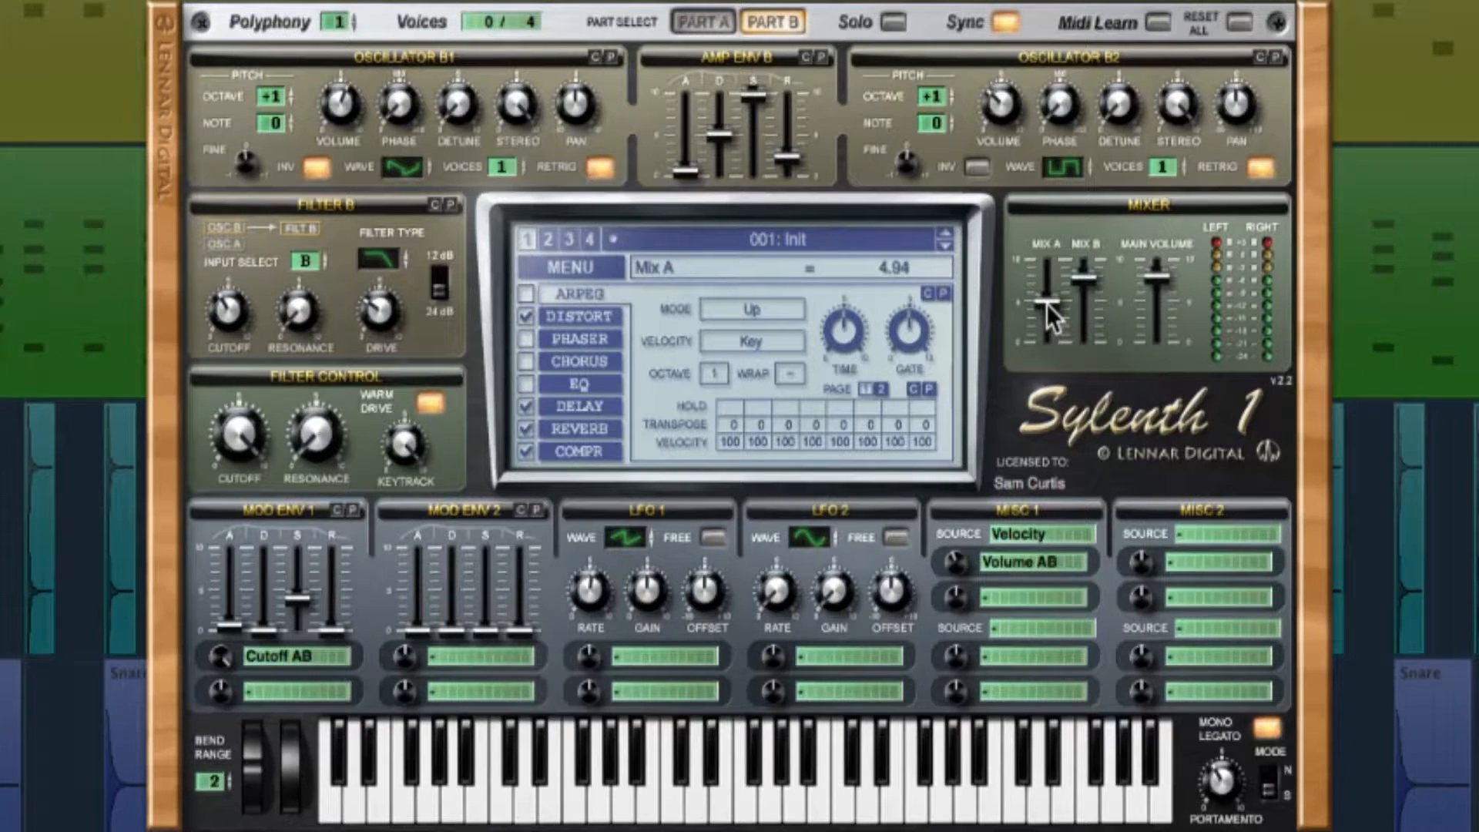
click(1093, 276)
click(1051, 305)
click(1080, 280)
click(1167, 282)
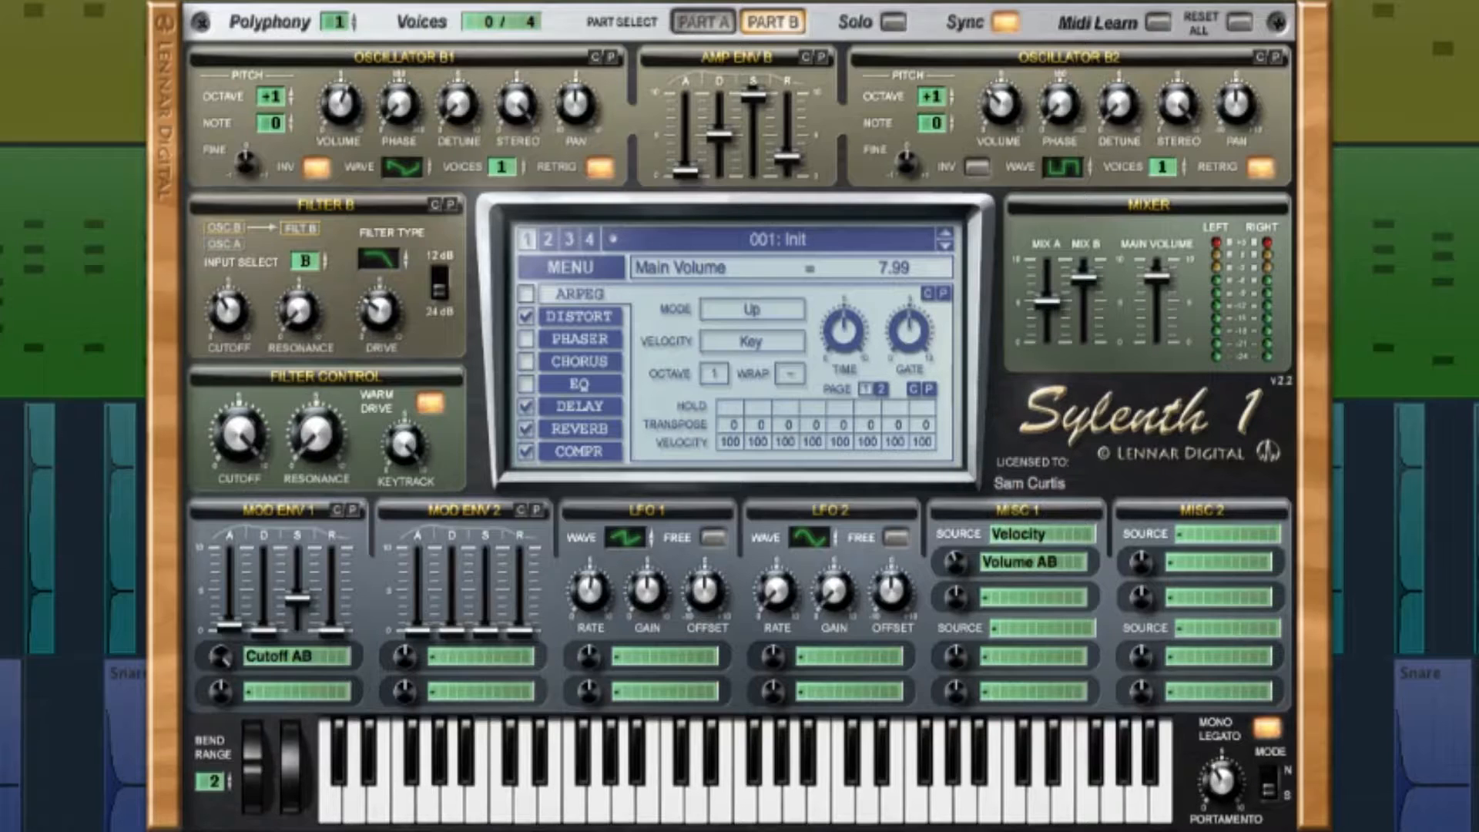
Set the portamento mode to Slide and the portamento time to 3.86
click(1263, 793)
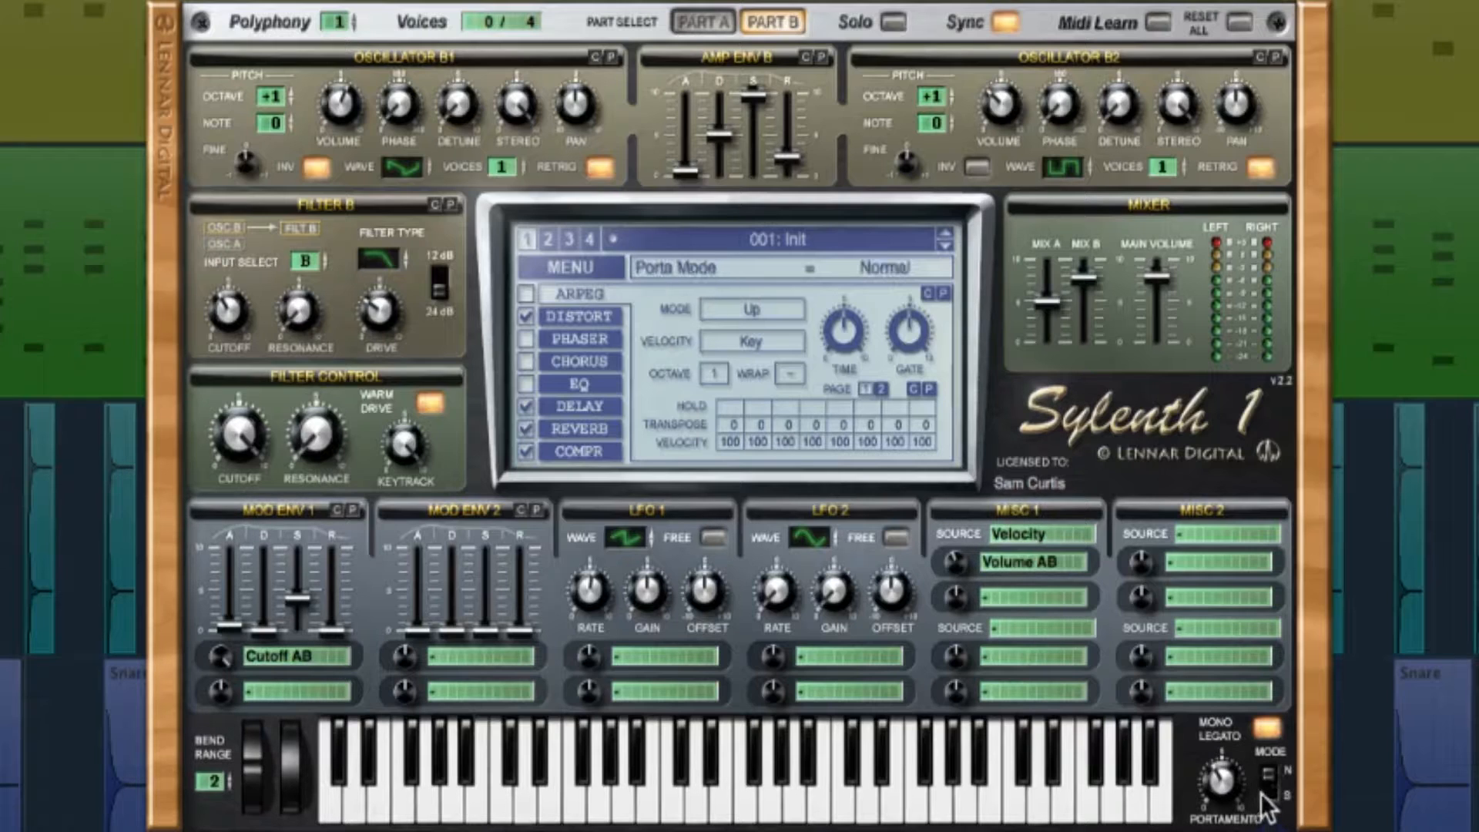
click(1266, 793)
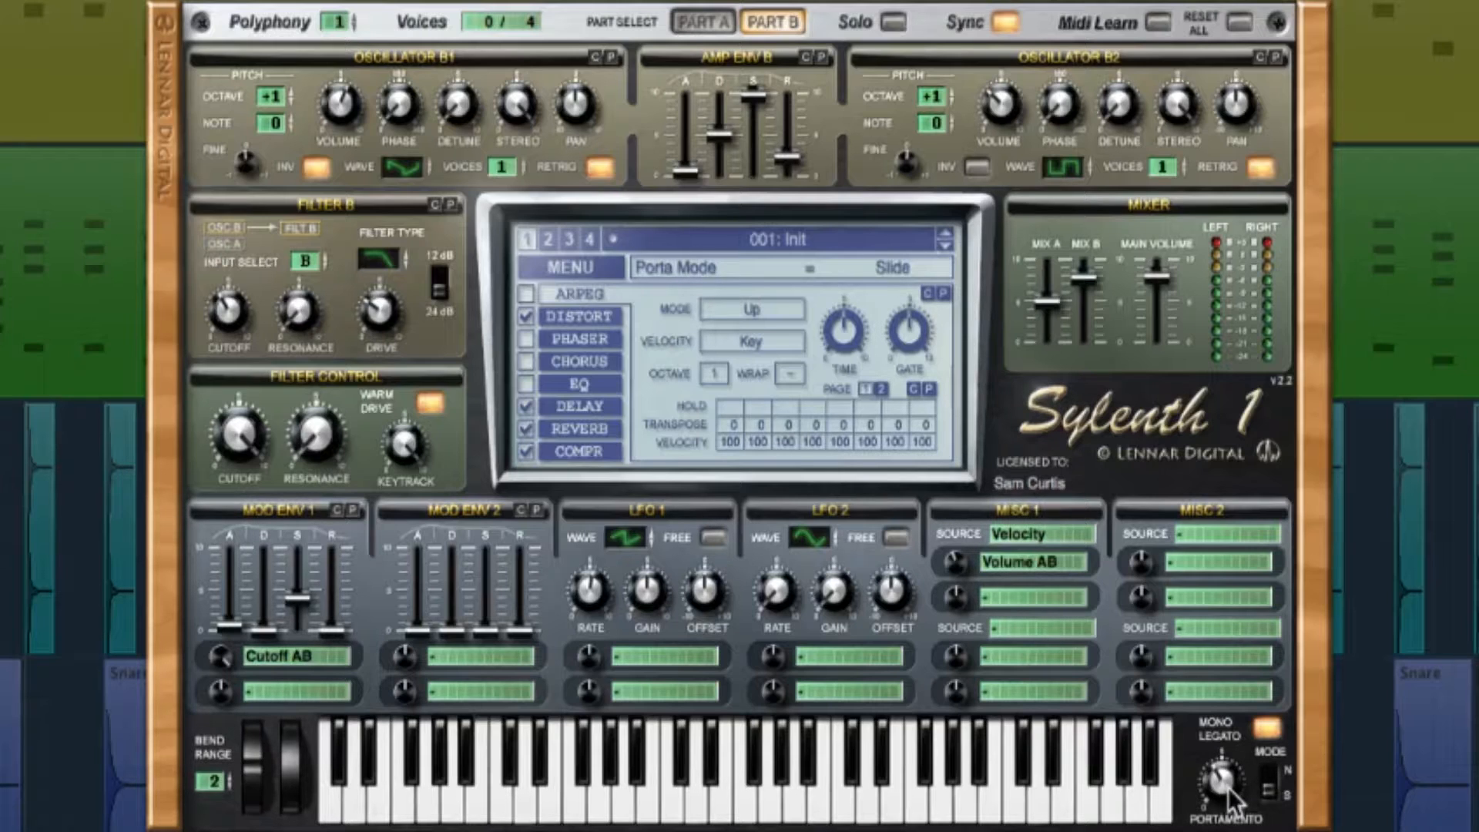
drag(1228, 788, 1230, 790)
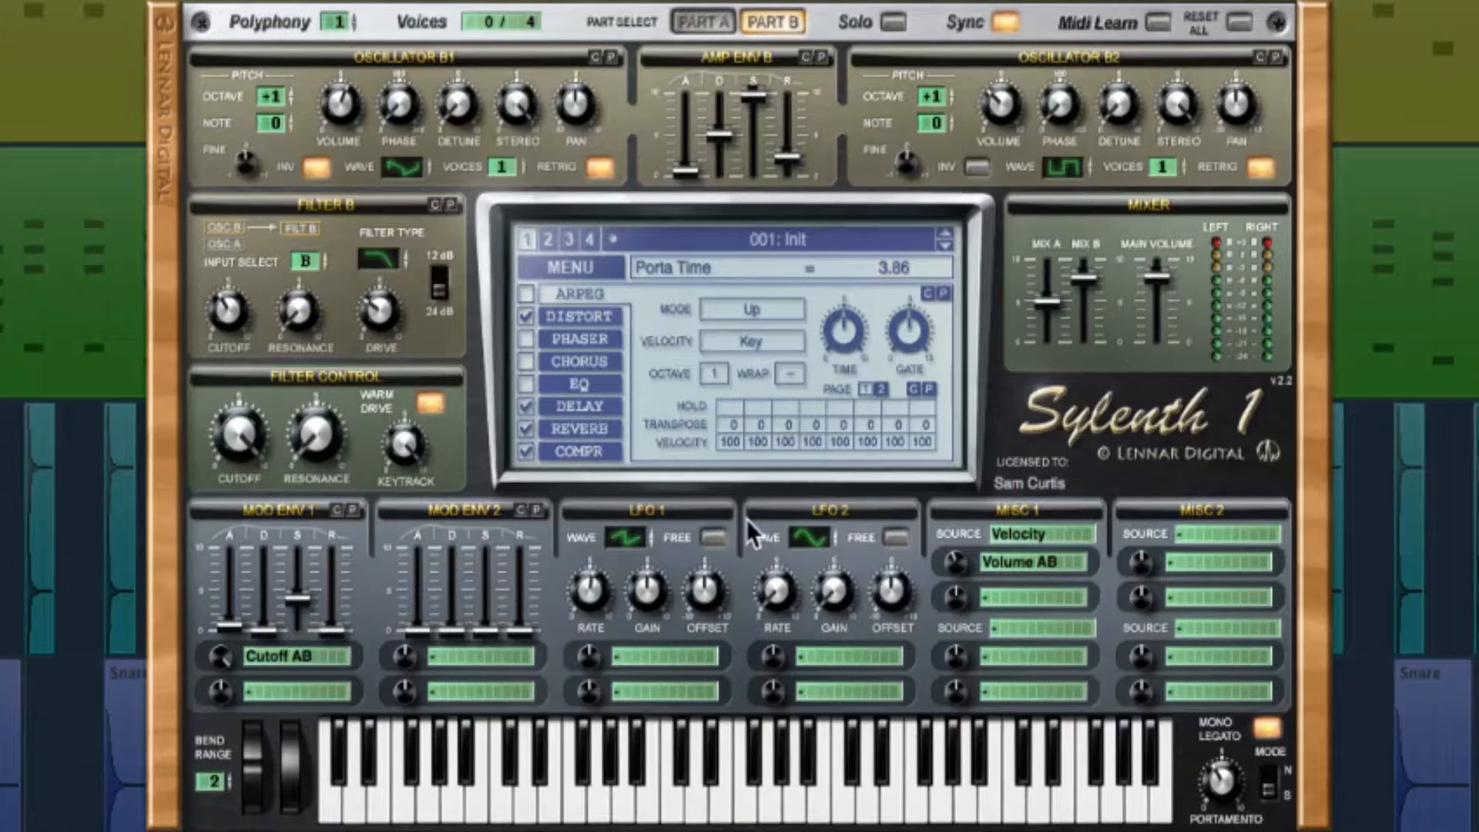
click(217, 783)
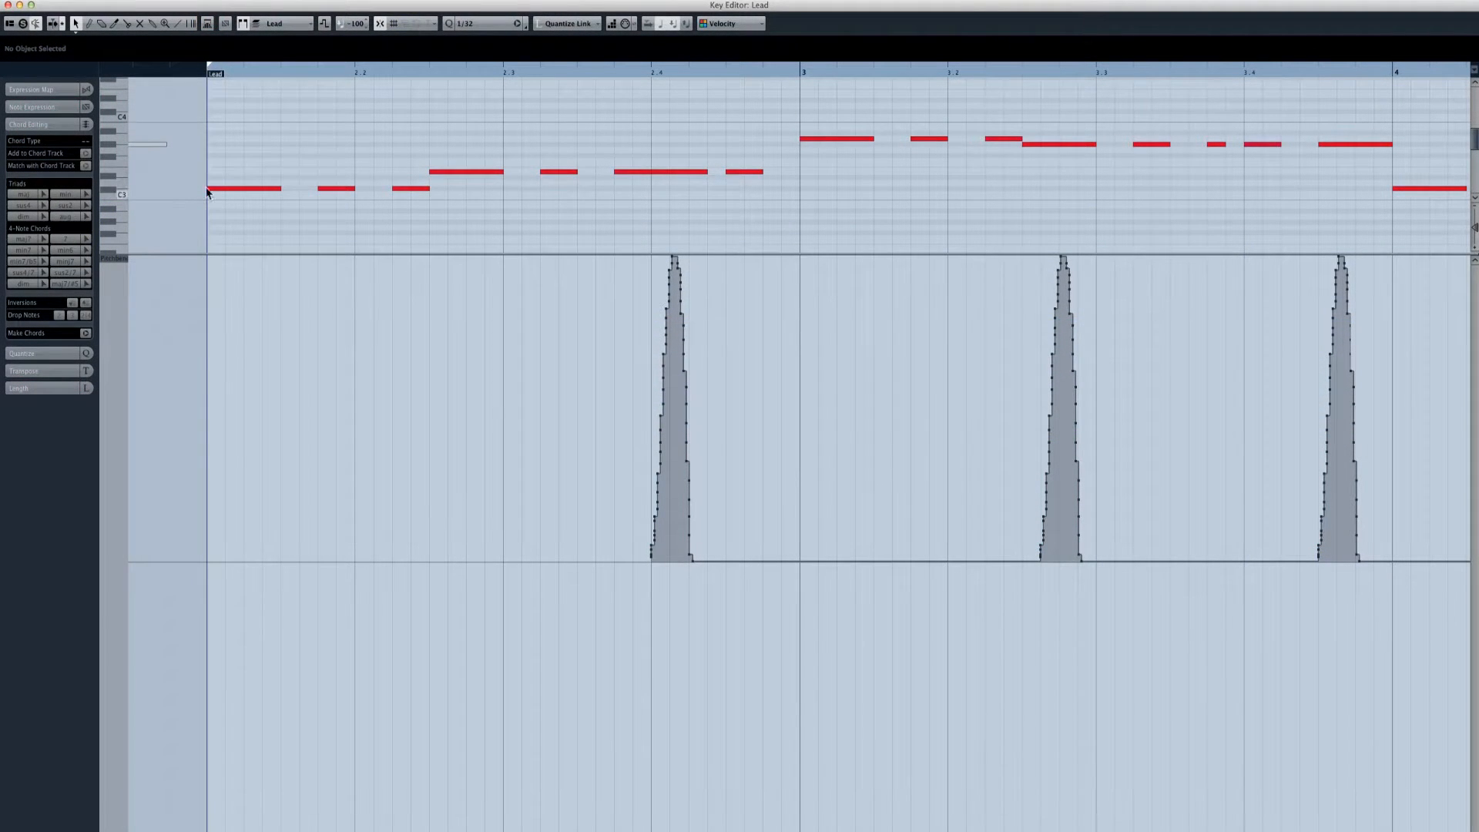
In the Lead part's Key Editor, move the project cursor between the start of bar 2 and beat 2.4 to examine the first pitch bend
click(205, 74)
click(650, 69)
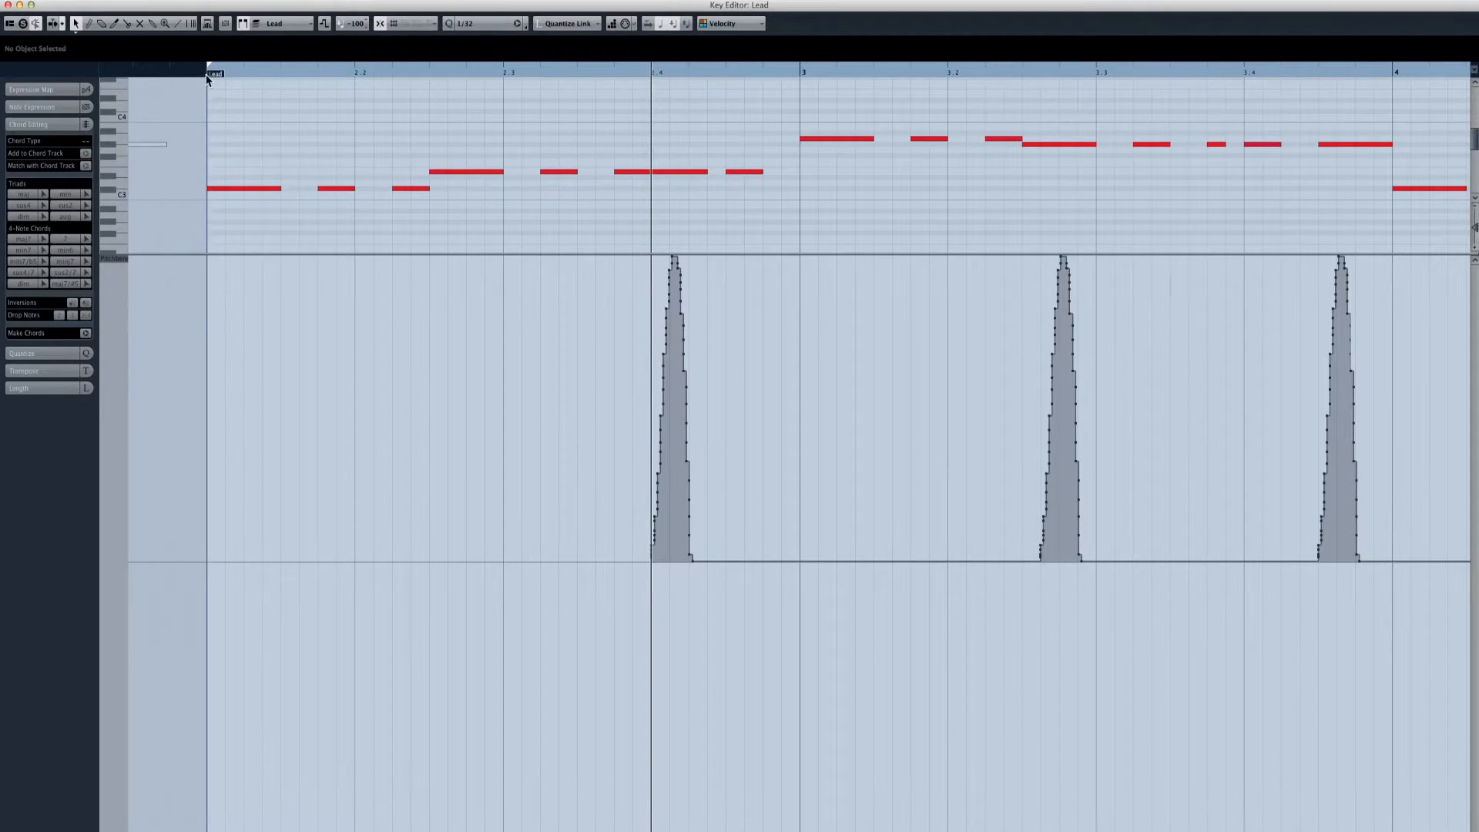
mouse_move(213, 170)
mouse_down()
mouse_move(429, 238)
mouse_move(376, 205)
mouse_move(227, 161)
mouse_up()
click(206, 74)
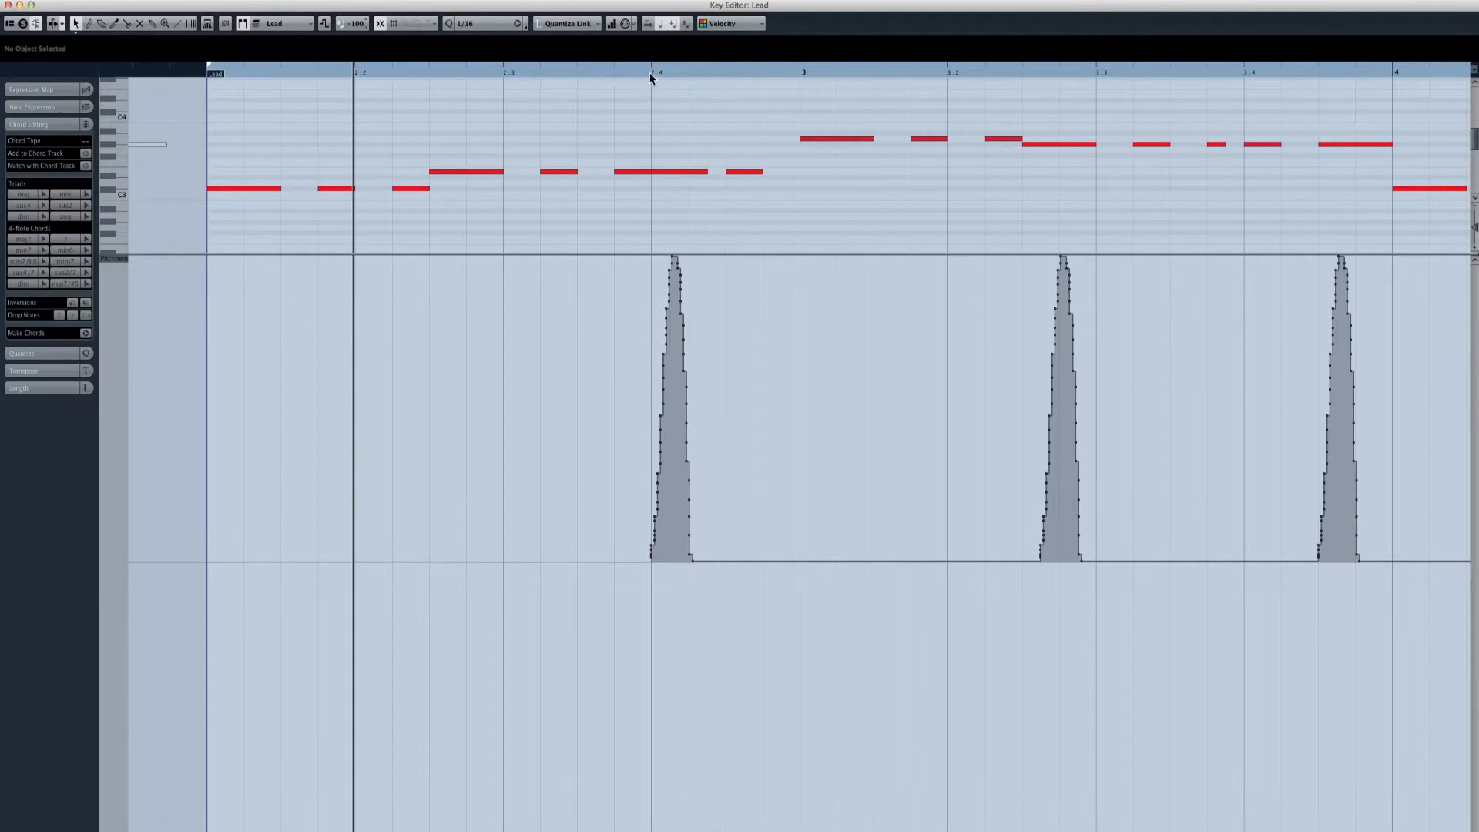
drag(650, 73, 208, 96)
drag(420, 108, 577, 126)
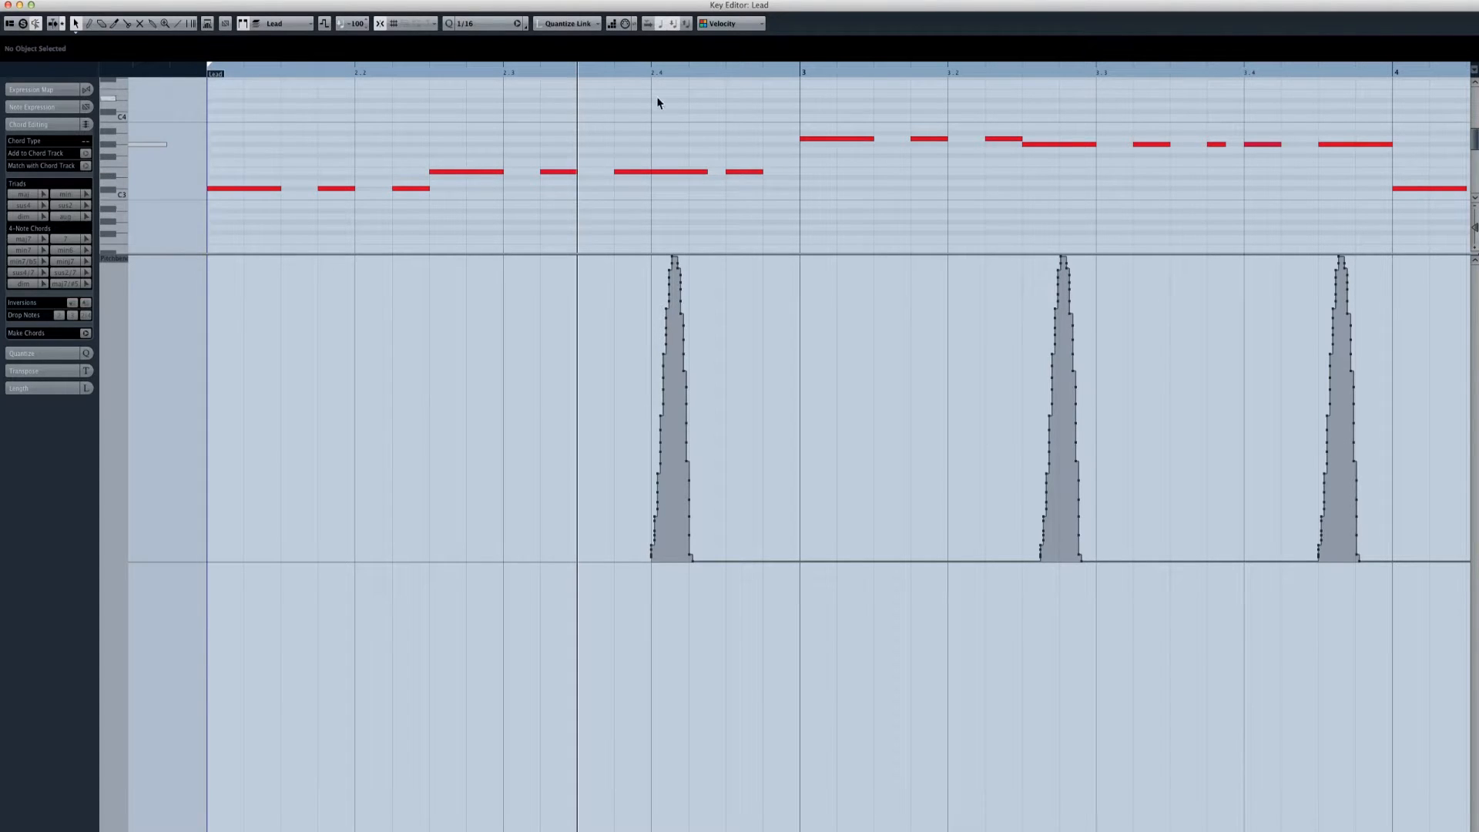
click(647, 72)
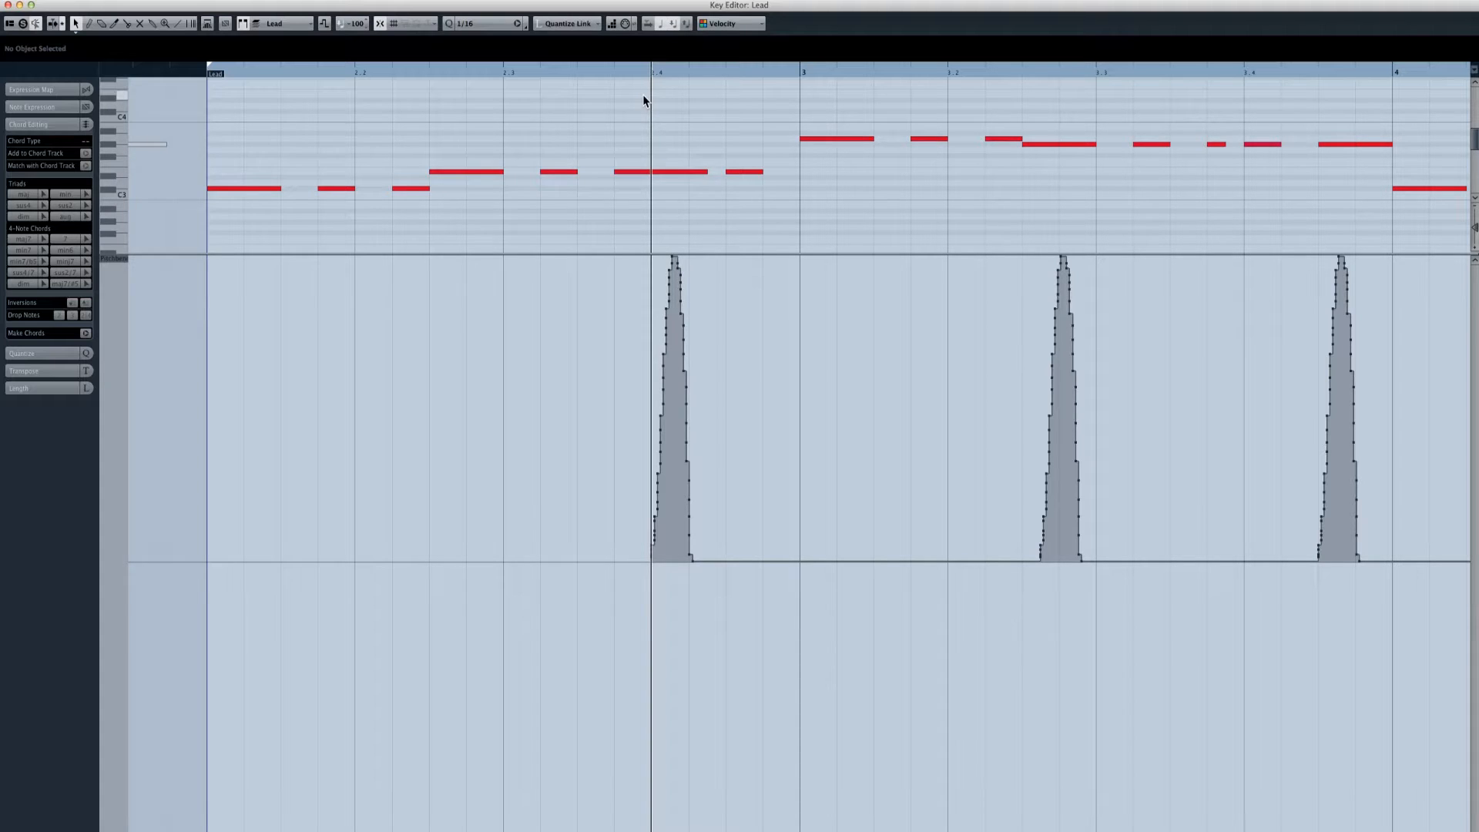
click(502, 73)
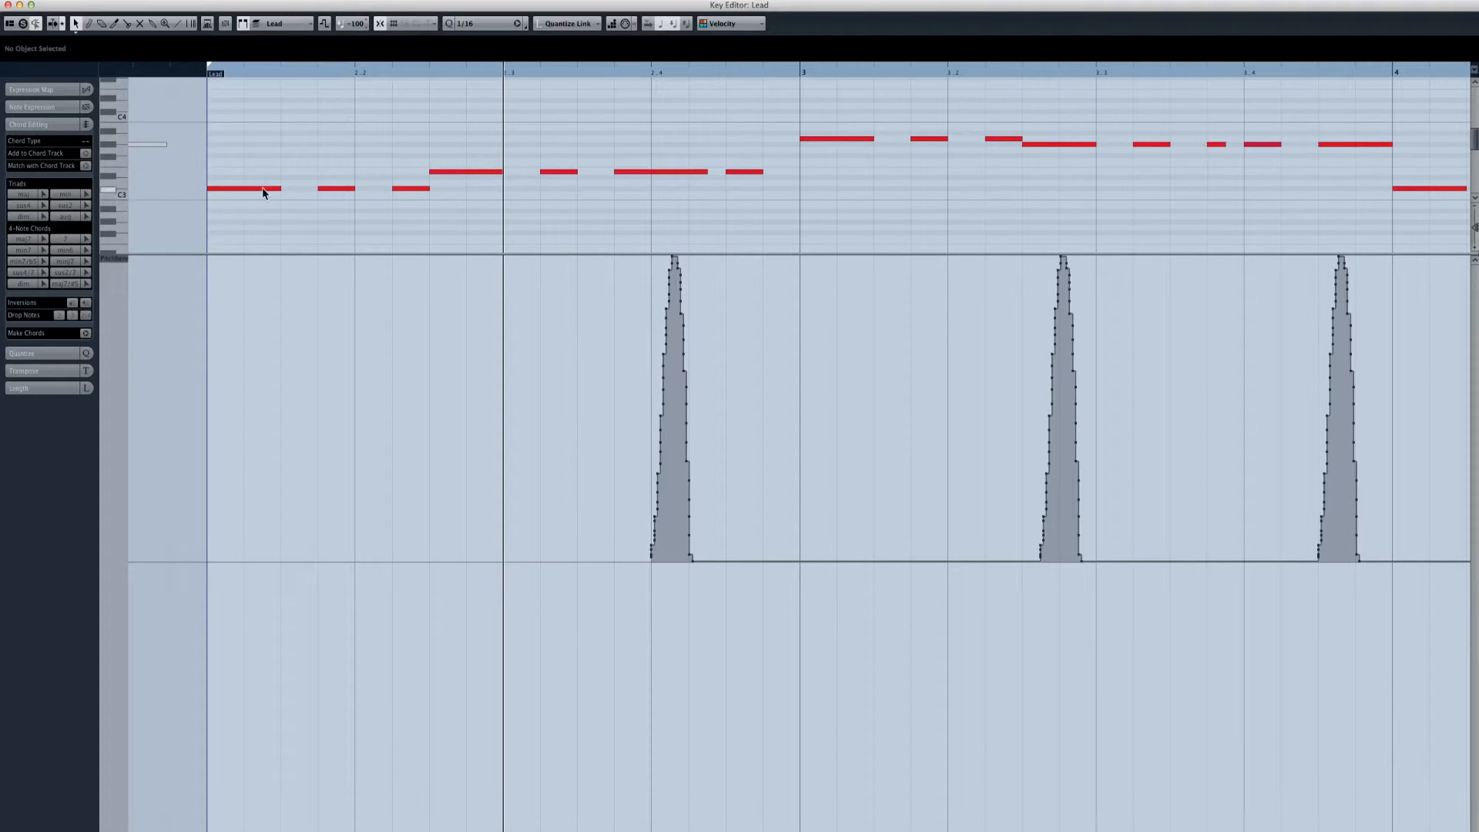
Examine which notes the three pitch bend curves fall on, placing the cursor at the start of bar 3's last note
click(687, 173)
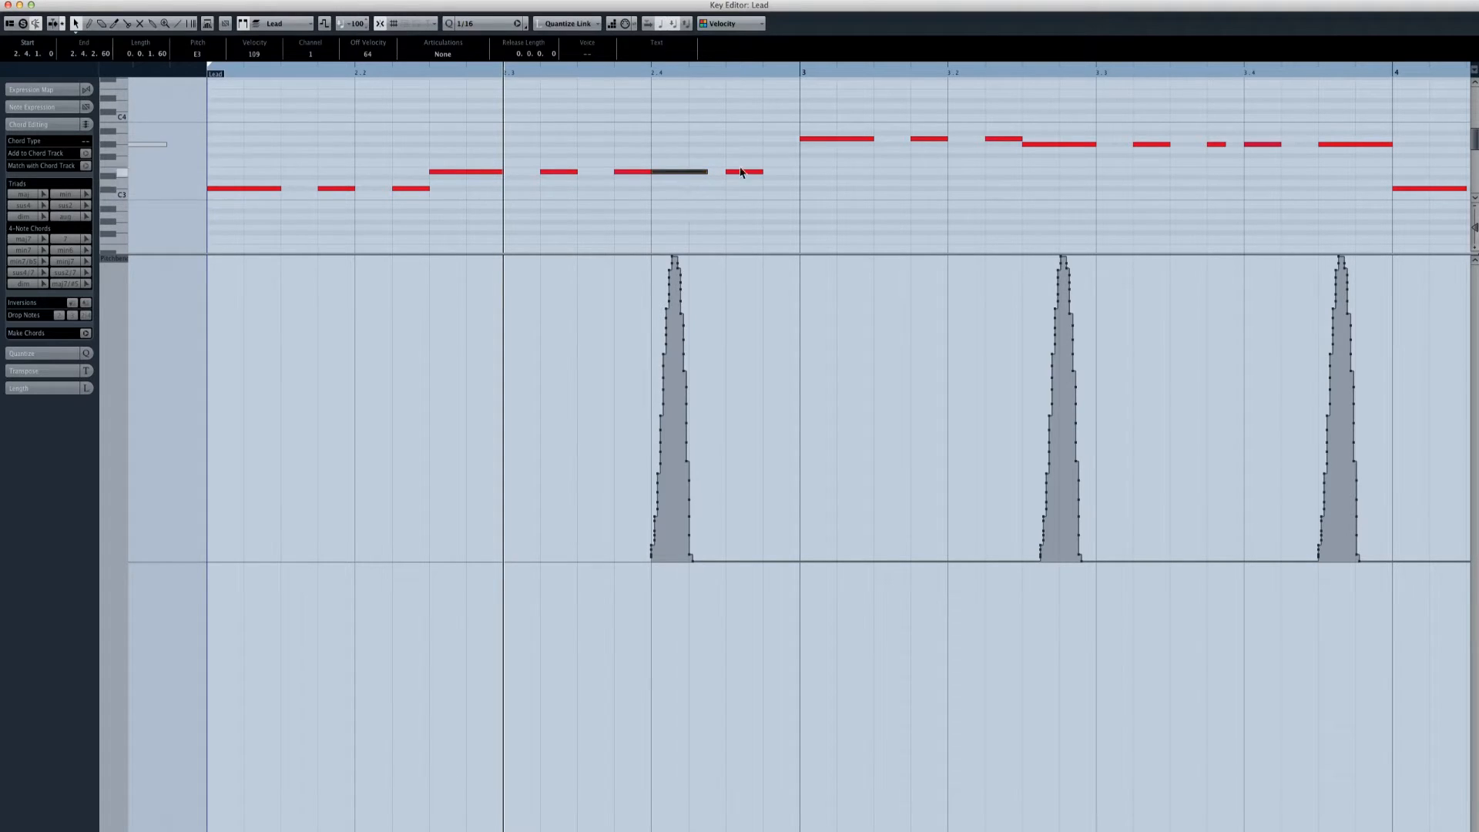
drag(1077, 131, 1046, 166)
drag(1381, 123, 1321, 182)
click(1320, 118)
click(1320, 67)
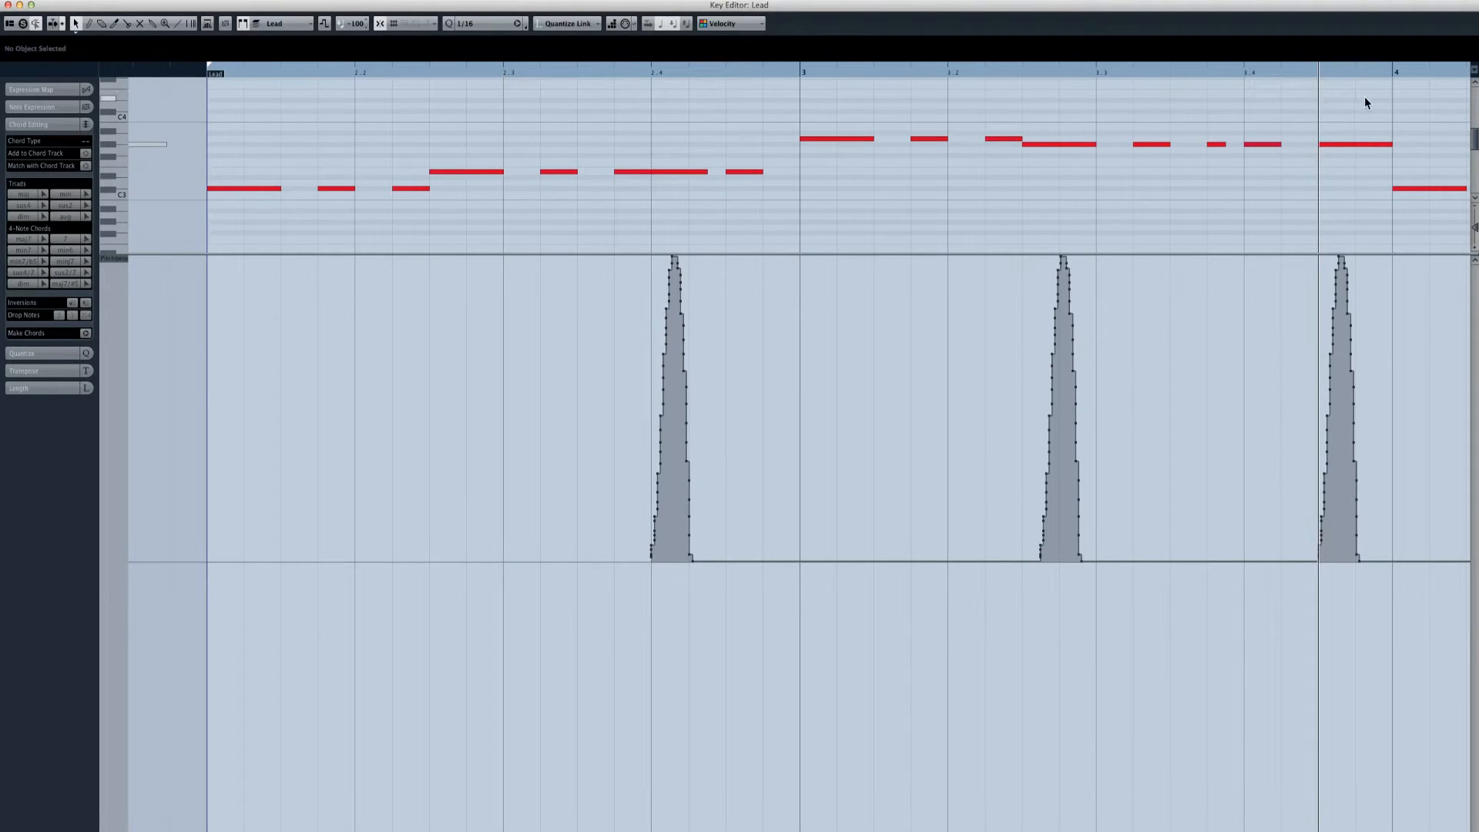